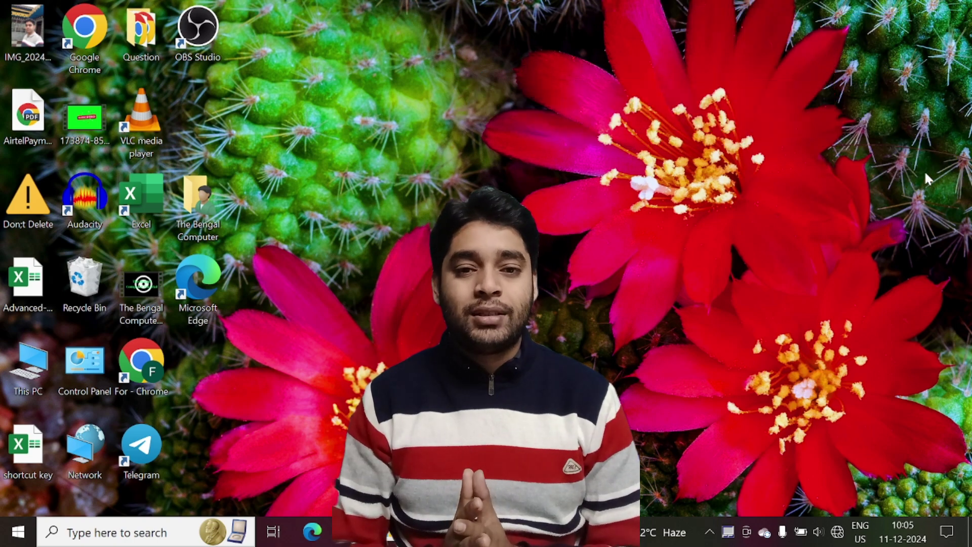
# Switch to the shortcut key workbook in Excel and widen column A so the full dealer names fit
pyautogui.click(465, 533)
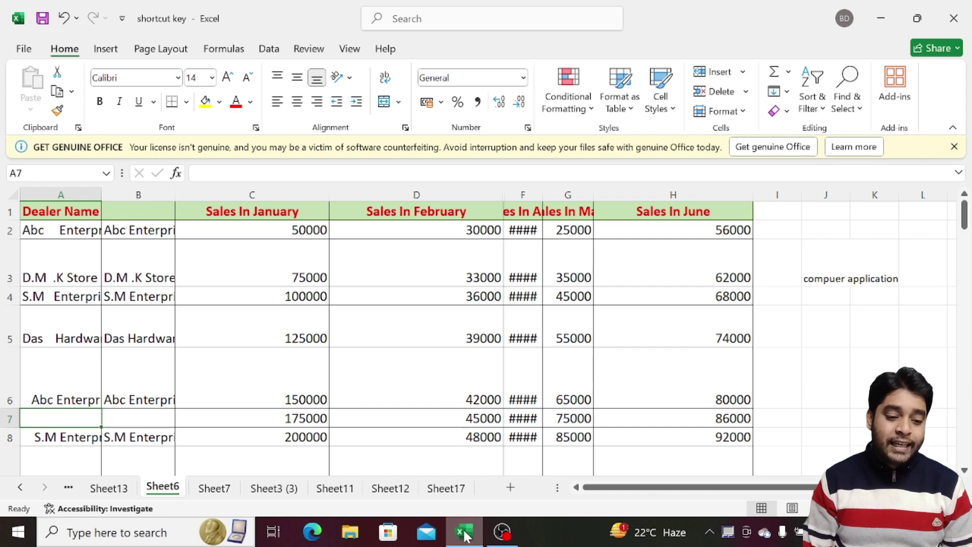
pyautogui.click(167, 251)
pyautogui.click(71, 225)
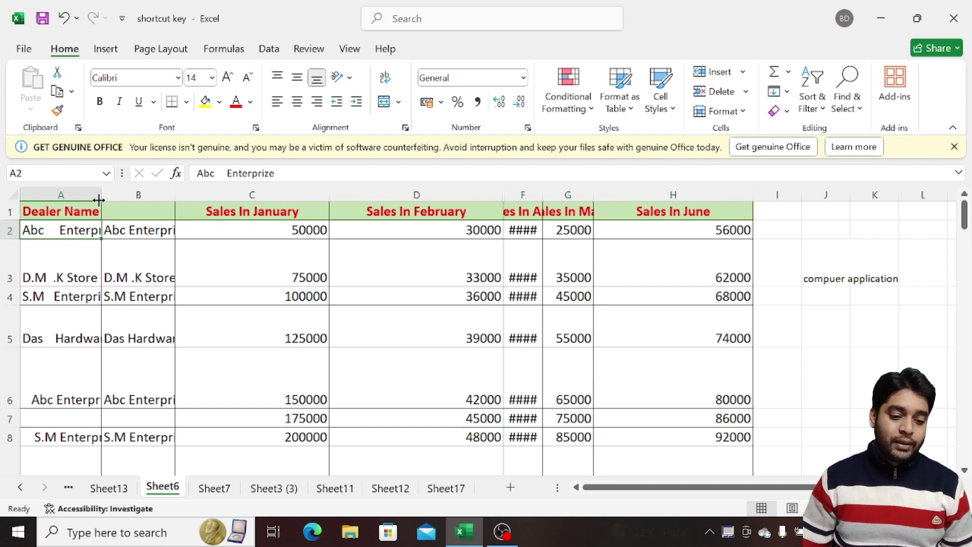
pyautogui.moveTo(98, 196); pyautogui.dragTo(147, 201)
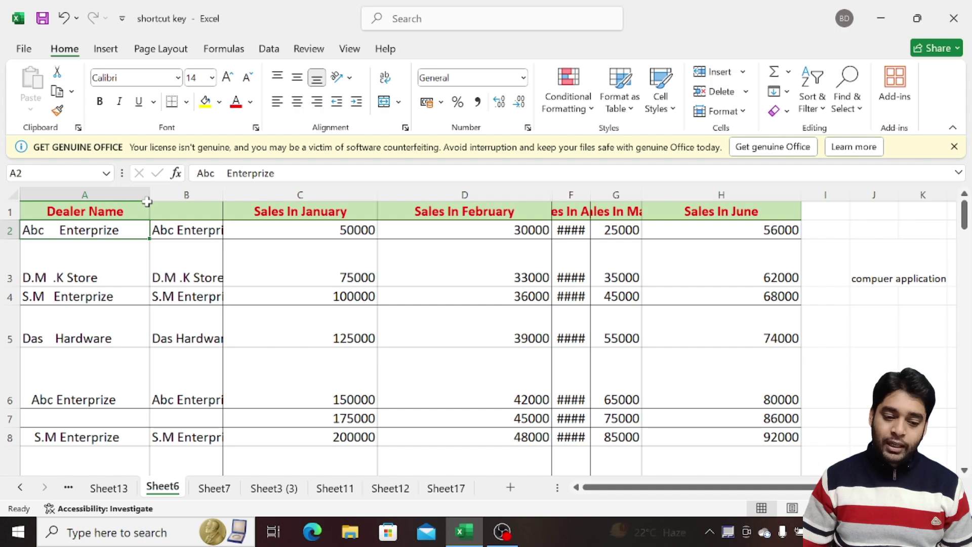
pyautogui.scroll(-7, 95, 326)
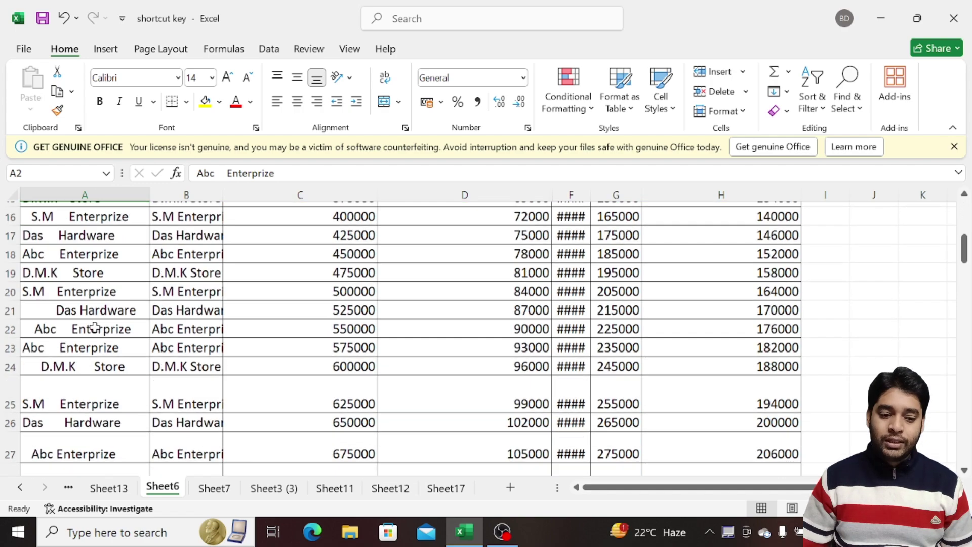
pyautogui.scroll(7, 94, 326)
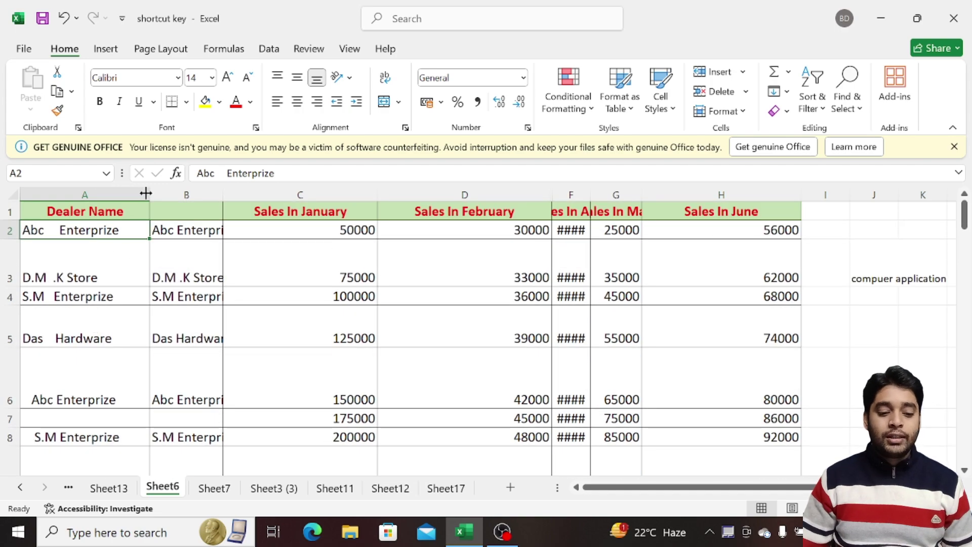
pyautogui.moveTo(147, 195); pyautogui.dragTo(117, 197)
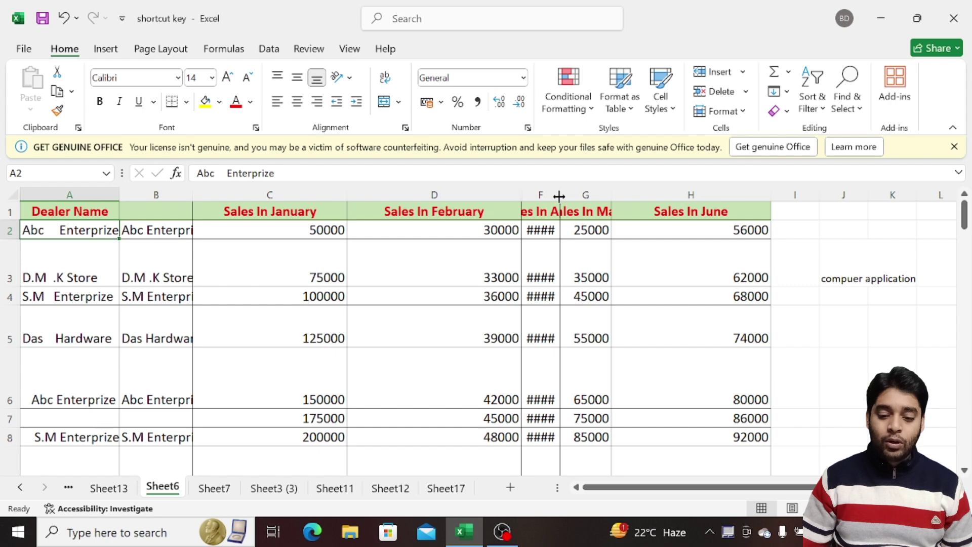
# Widen column F enough to display the April sales figures and slightly reduce the height of row 3
pyautogui.moveTo(559, 197)
pyautogui.mouseDown()
pyautogui.moveTo(582, 196)
pyautogui.moveTo(569, 200)
pyautogui.mouseUp()
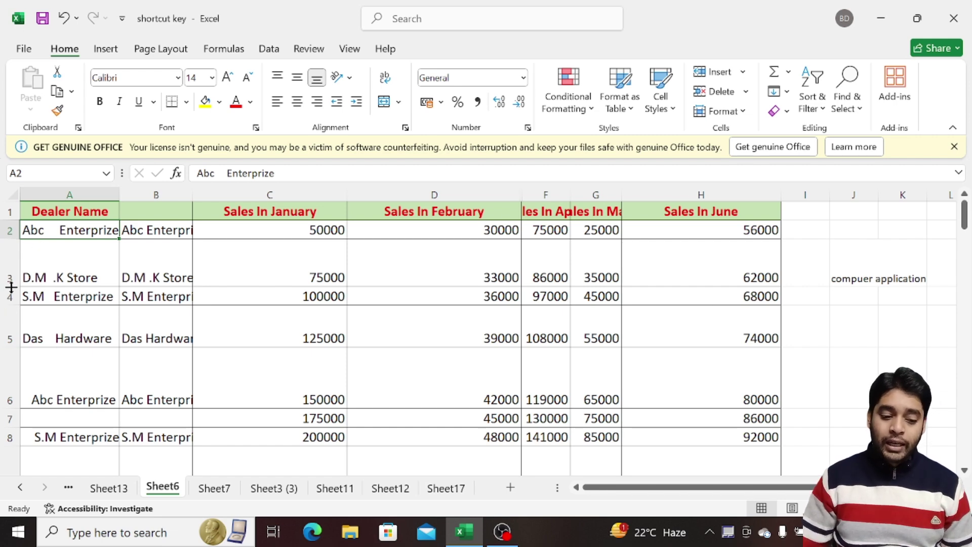
pyautogui.moveTo(11, 286)
pyautogui.mouseDown()
pyautogui.moveTo(12, 262)
pyautogui.moveTo(11, 286)
pyautogui.mouseUp()
pyautogui.scroll(-7, 116, 417)
pyautogui.scroll(7, 116, 417)
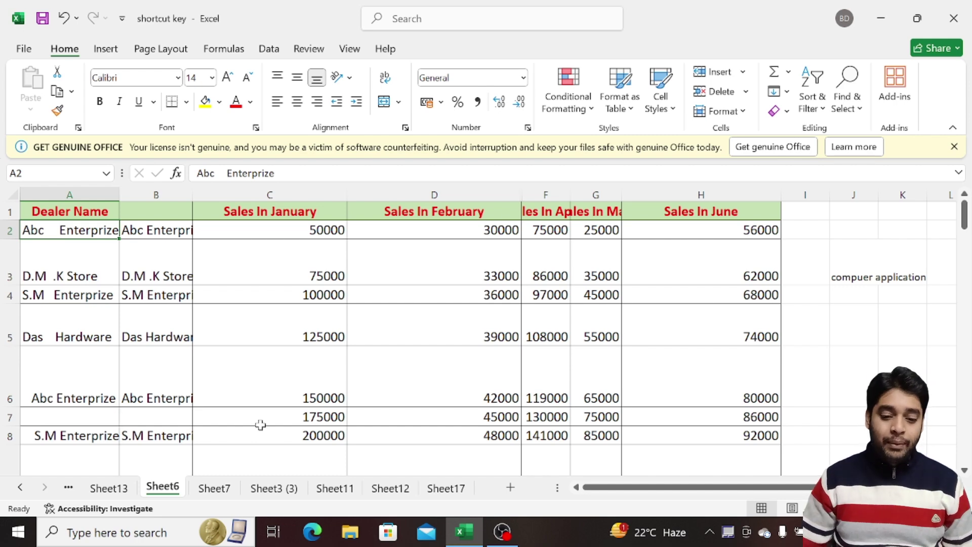
pyautogui.scroll(-2, 304, 416)
pyautogui.scroll(2, 315, 411)
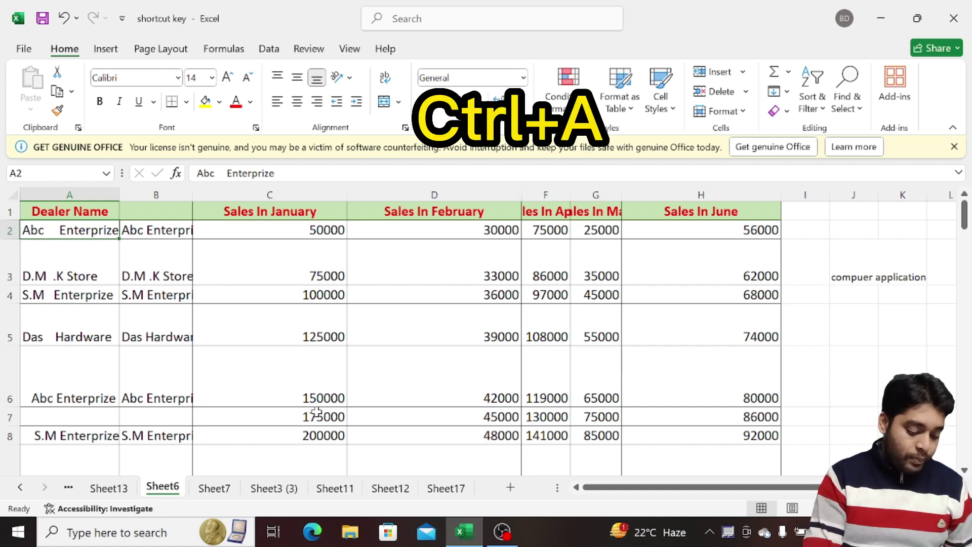
# Select the whole sales table and AutoFit all its column widths to their contents
pyautogui.hotkey('ctrl', 'a')
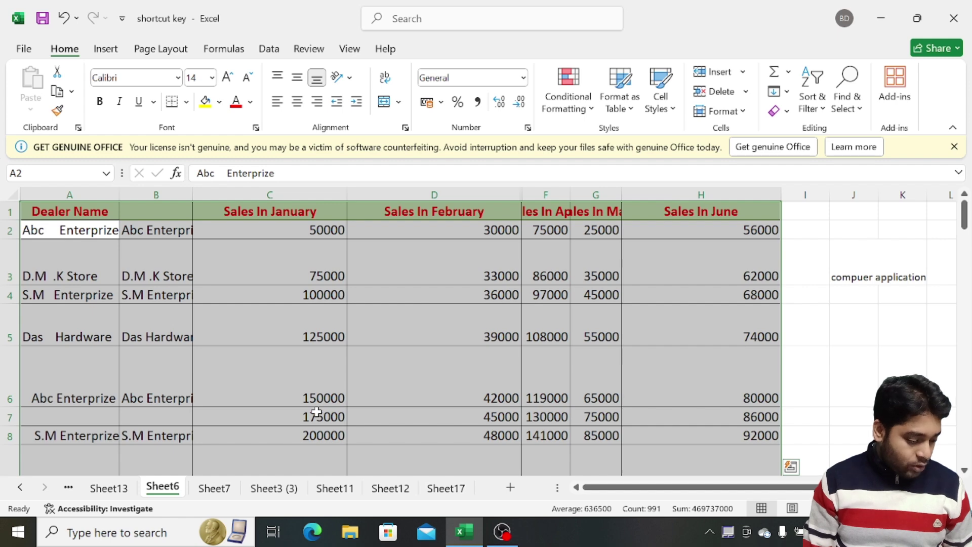
pyautogui.hotkey('alt', 'h')
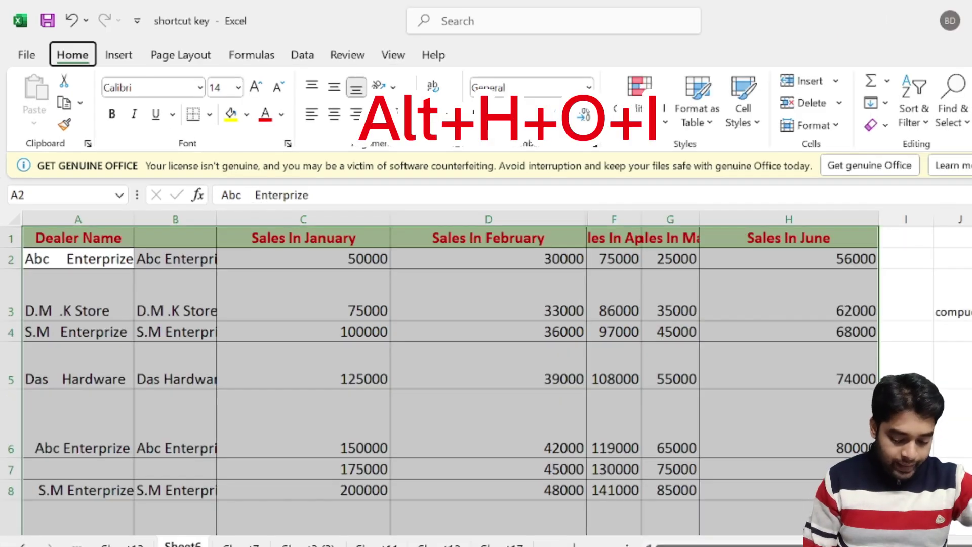
pyautogui.press('o')
pyautogui.press('i')
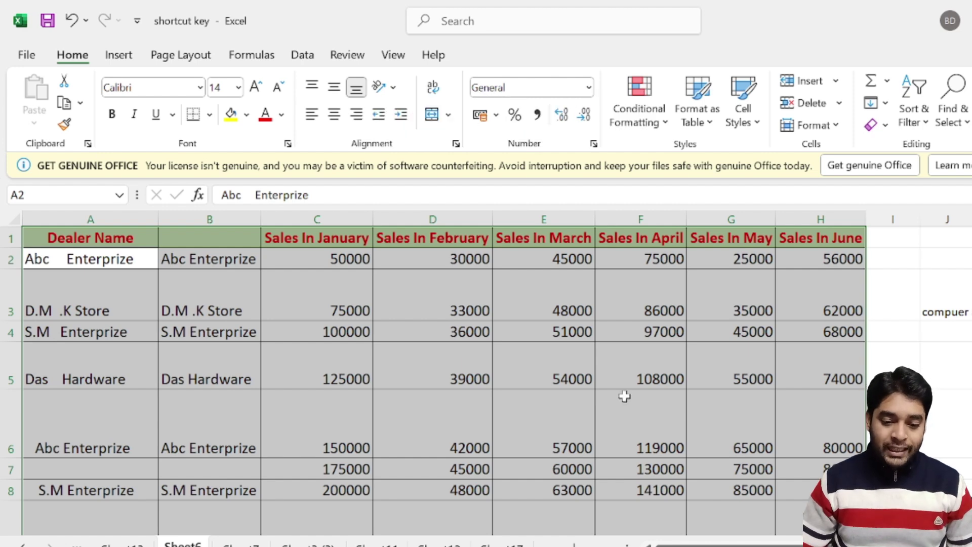
pyautogui.click(413, 285)
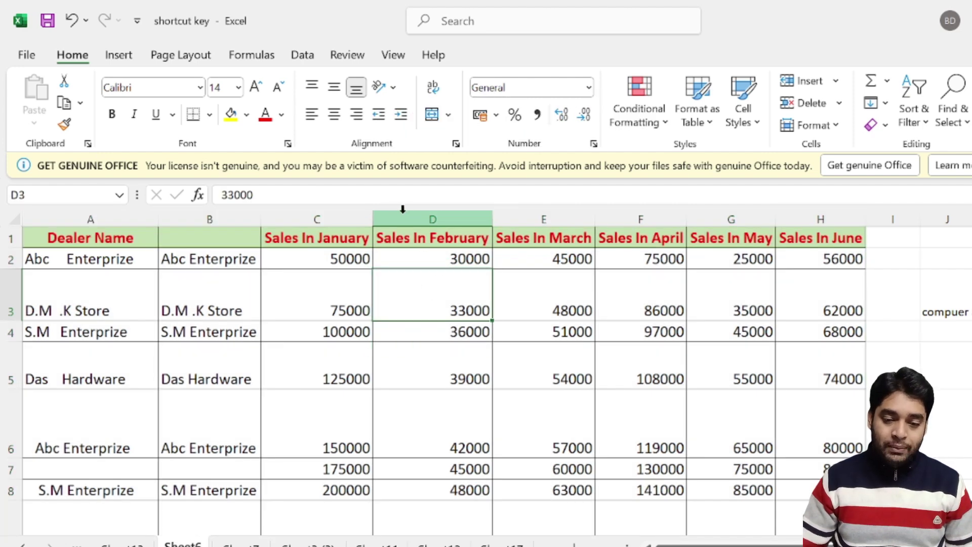
pyautogui.click(429, 232)
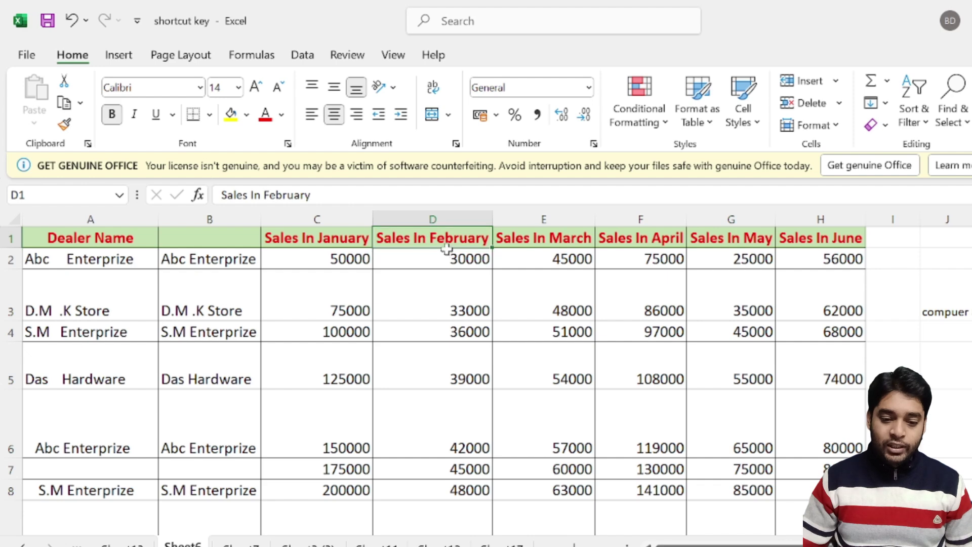
pyautogui.click(547, 243)
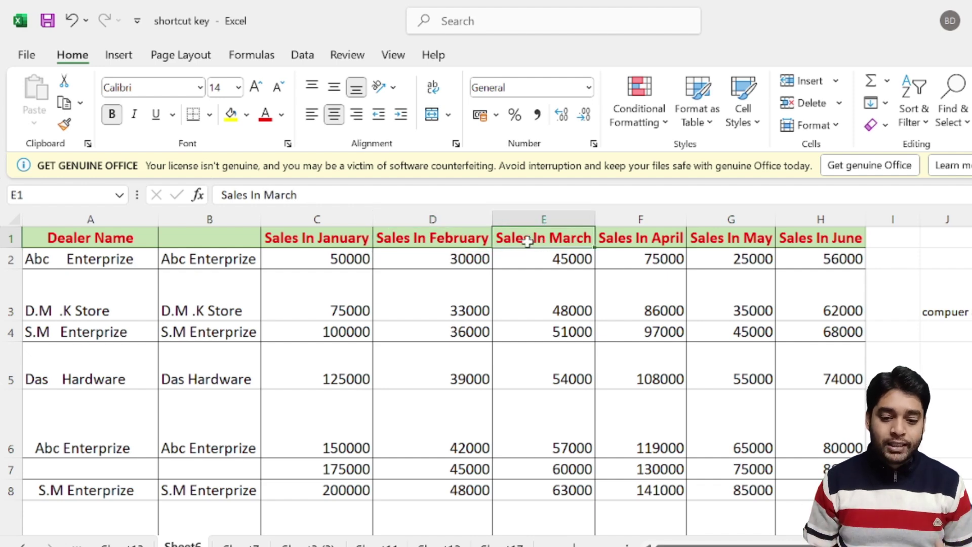
pyautogui.click(521, 263)
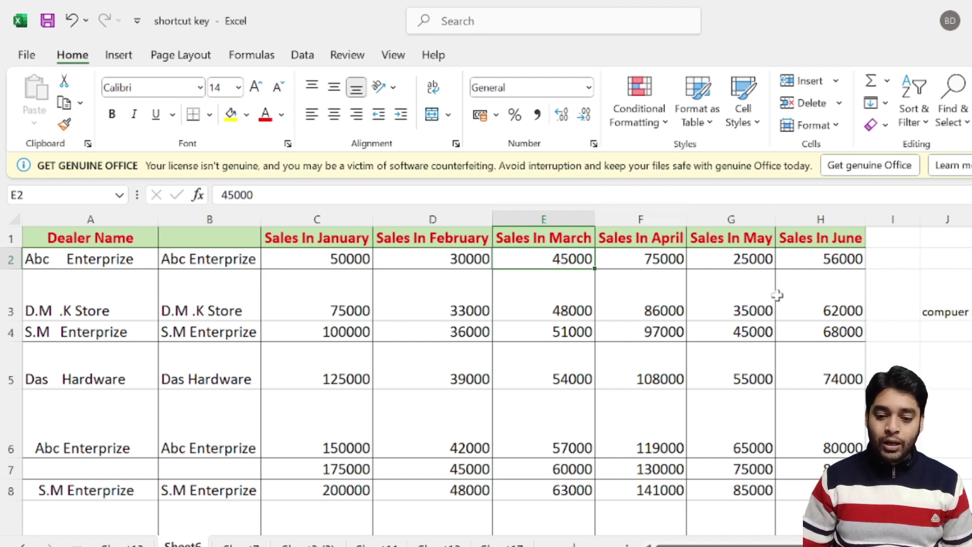
# Select the whole sales table again, AutoFit its row heights, and check the rows down to the table's end
pyautogui.scroll(-2, 158, 416)
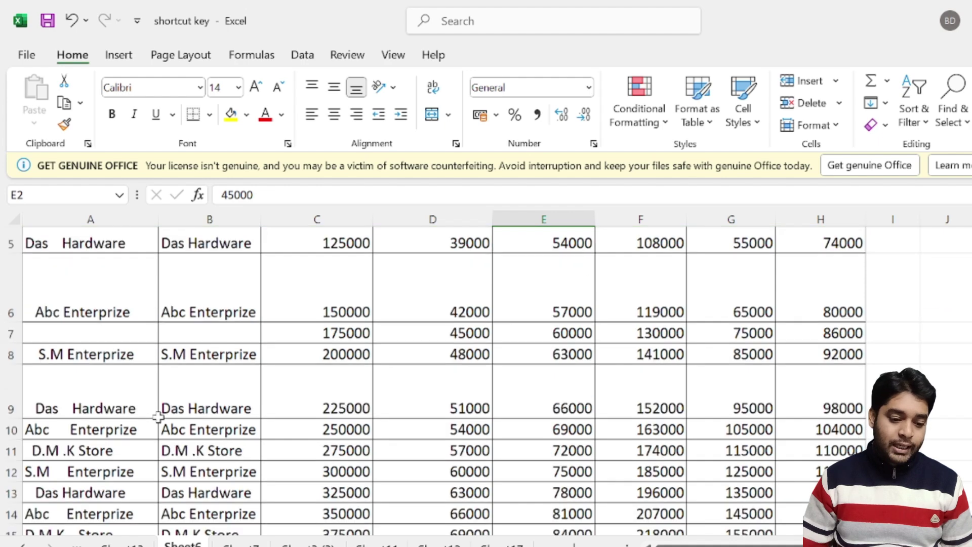
pyautogui.scroll(-6, 158, 416)
pyautogui.scroll(-10, 204, 449)
pyautogui.scroll(15, 205, 448)
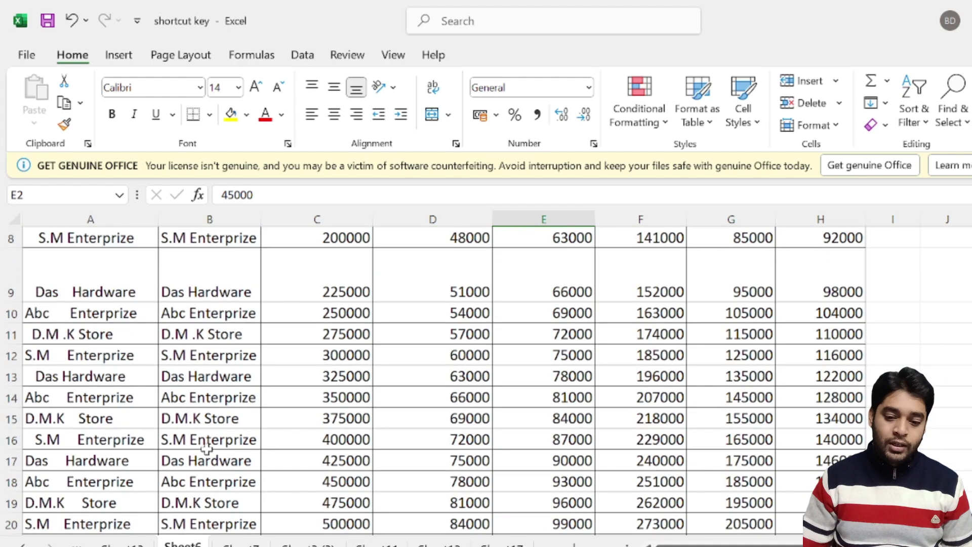
pyautogui.scroll(3, 207, 449)
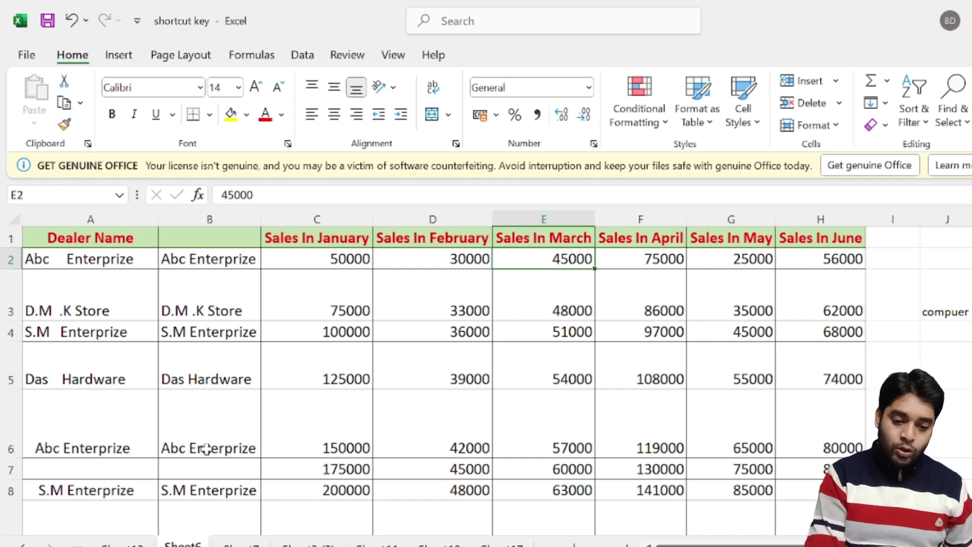
pyautogui.hotkey('ctrl', 'a')
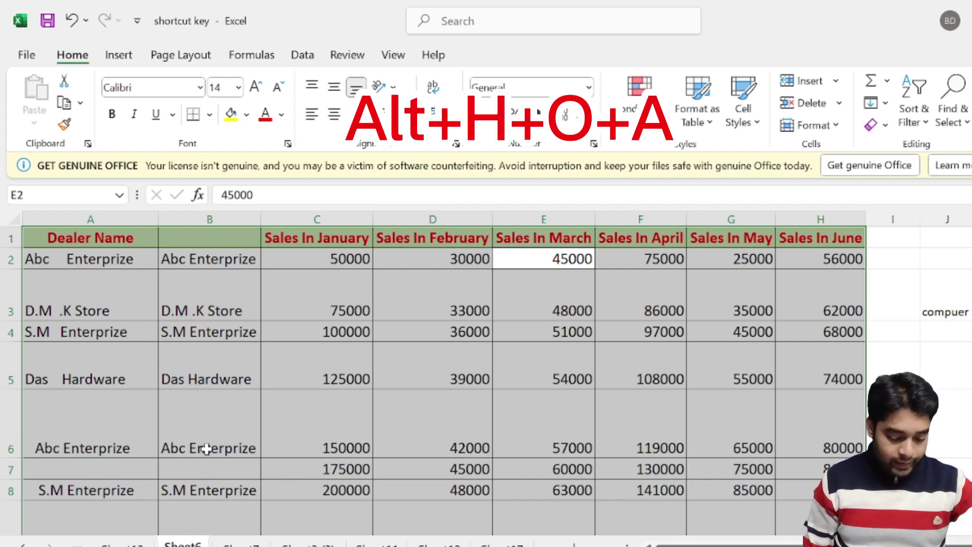
pyautogui.hotkey('alt', 'h')
pyautogui.press('o')
pyautogui.press('a')
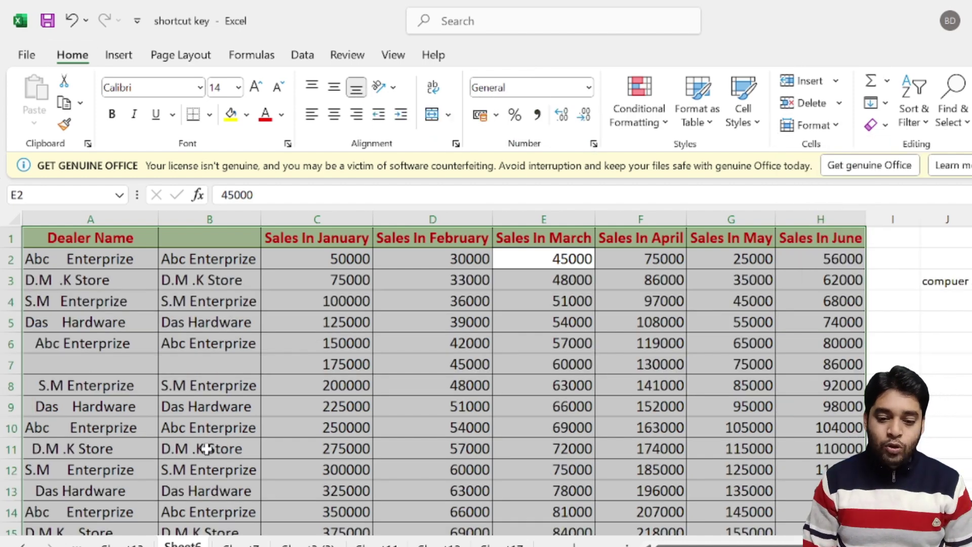
pyautogui.click(296, 380)
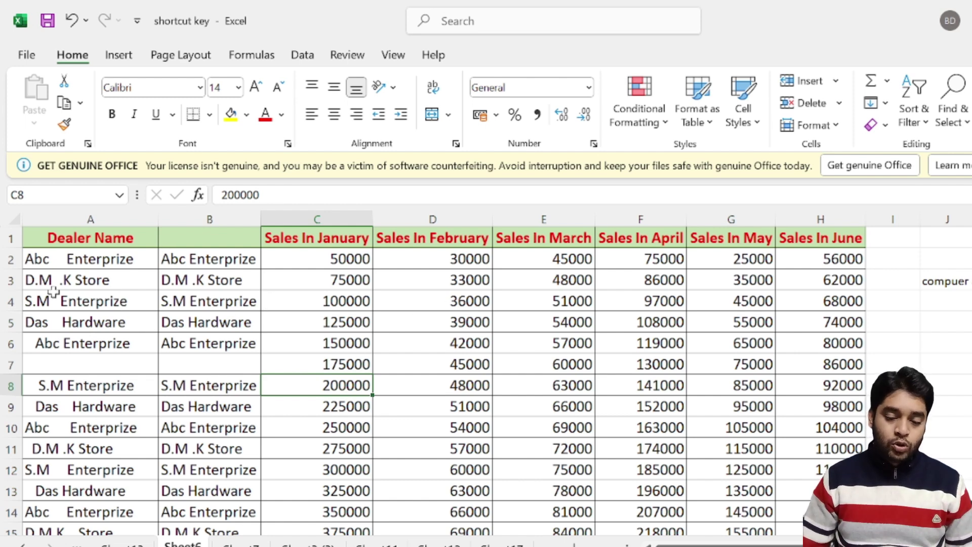
pyautogui.scroll(-20, 191, 336)
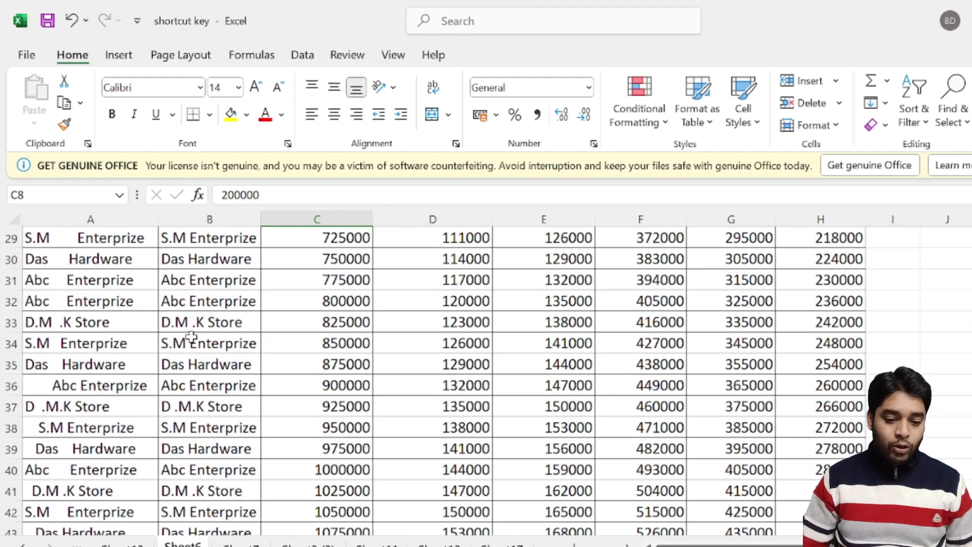
pyautogui.scroll(-4, 192, 337)
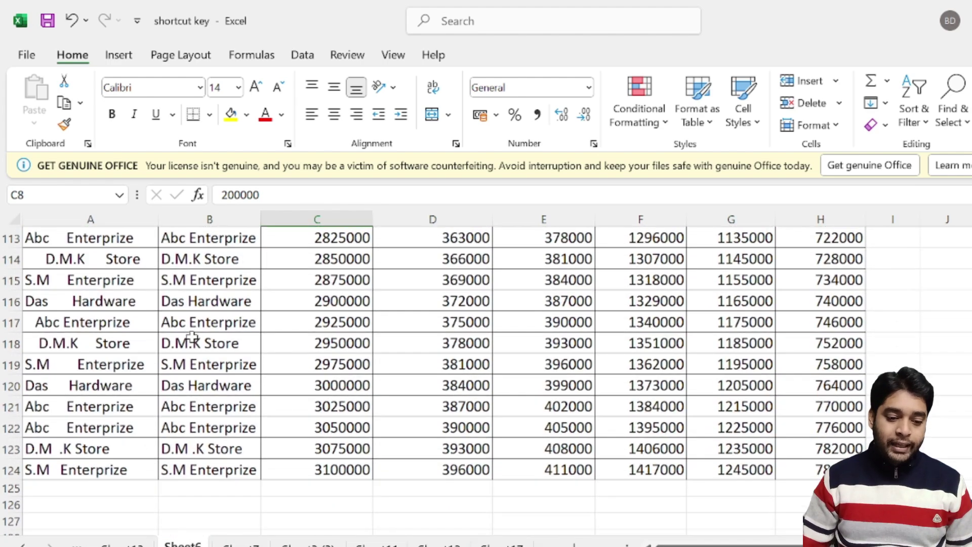
pyautogui.scroll(20, 192, 337)
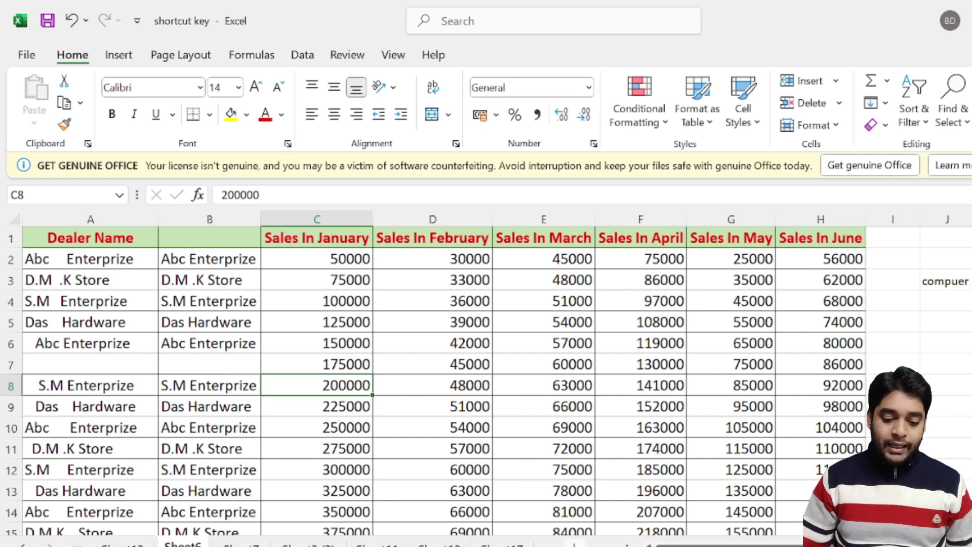
# Insert a new blank worksheet and enter "Computer Application" in cell A1
pyautogui.hotkey('shift', 'F11')
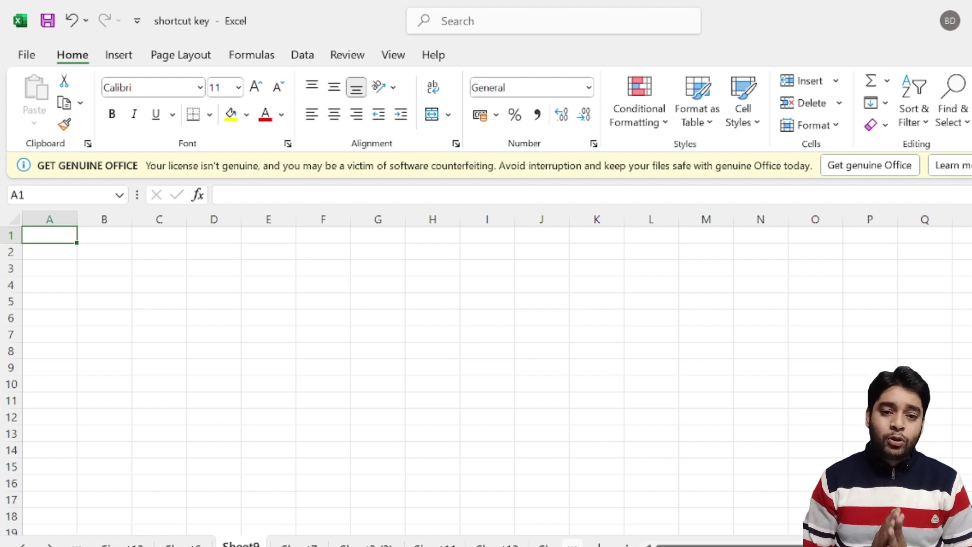
pyautogui.write('Comp')
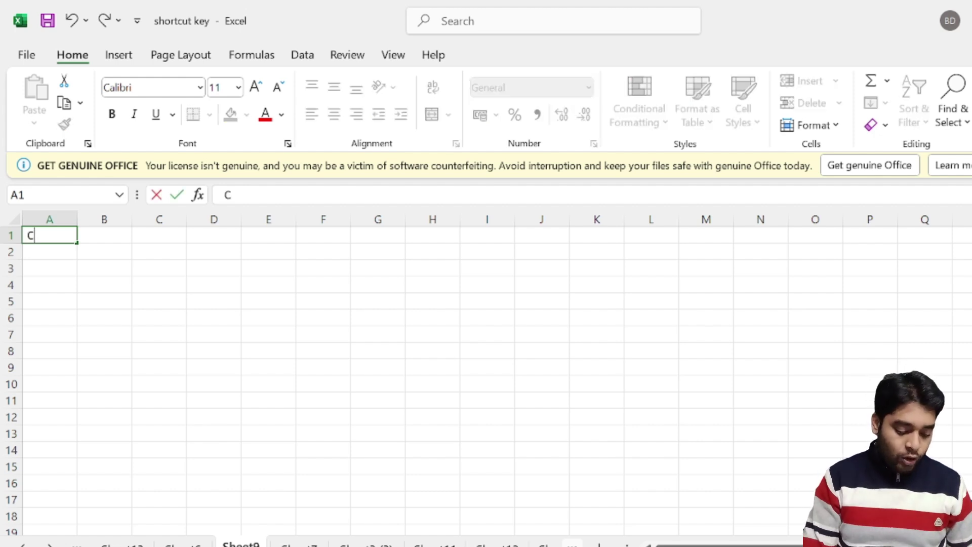
pyautogui.write('ter')
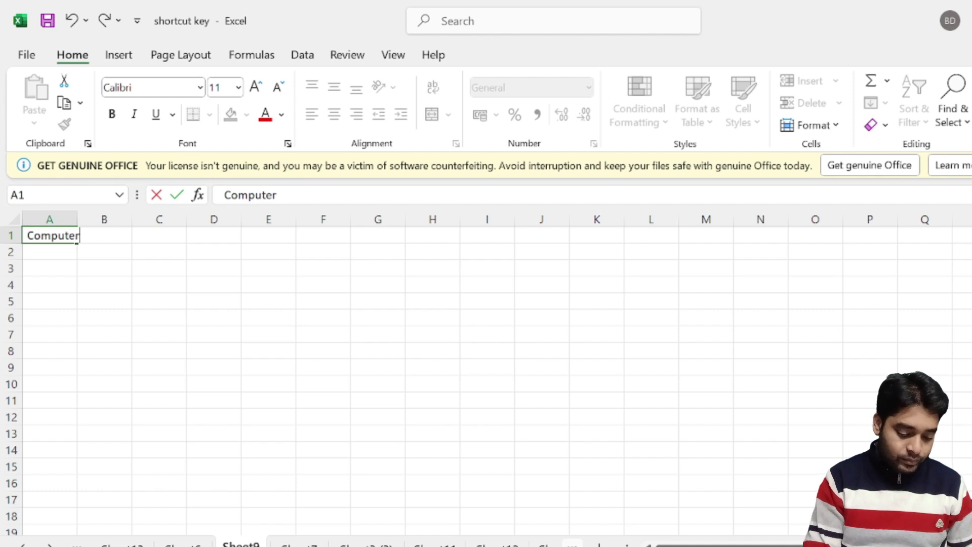
pyautogui.write(' A')
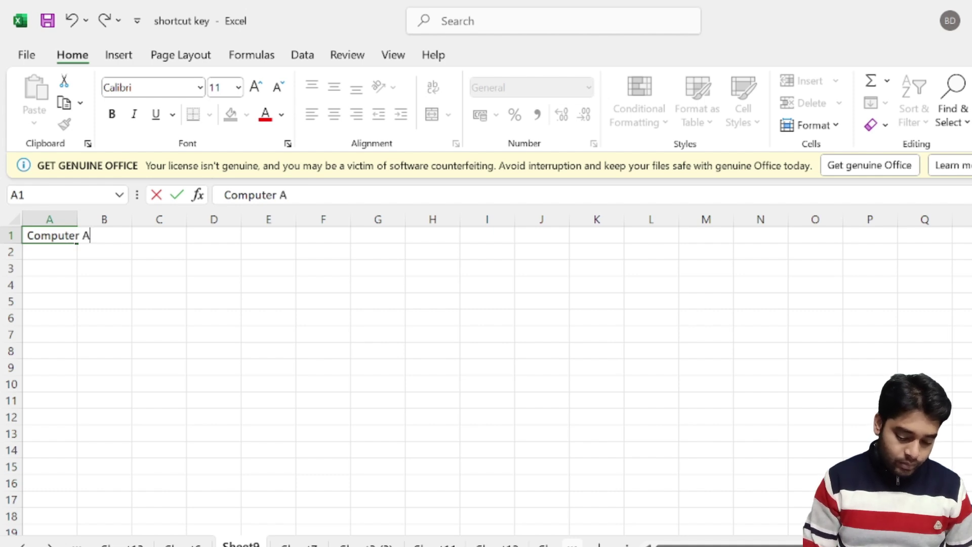
pyautogui.write('pplicat')
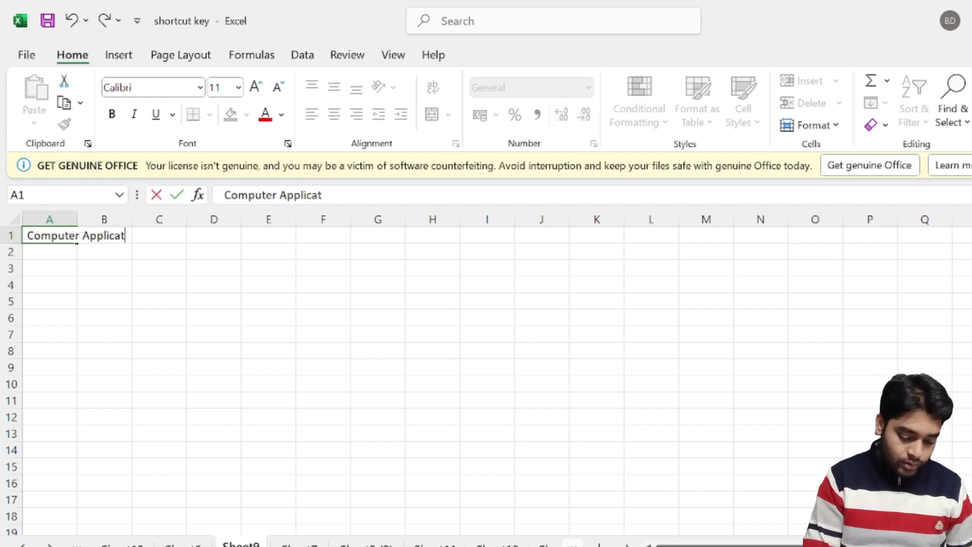
pyautogui.write('ion')
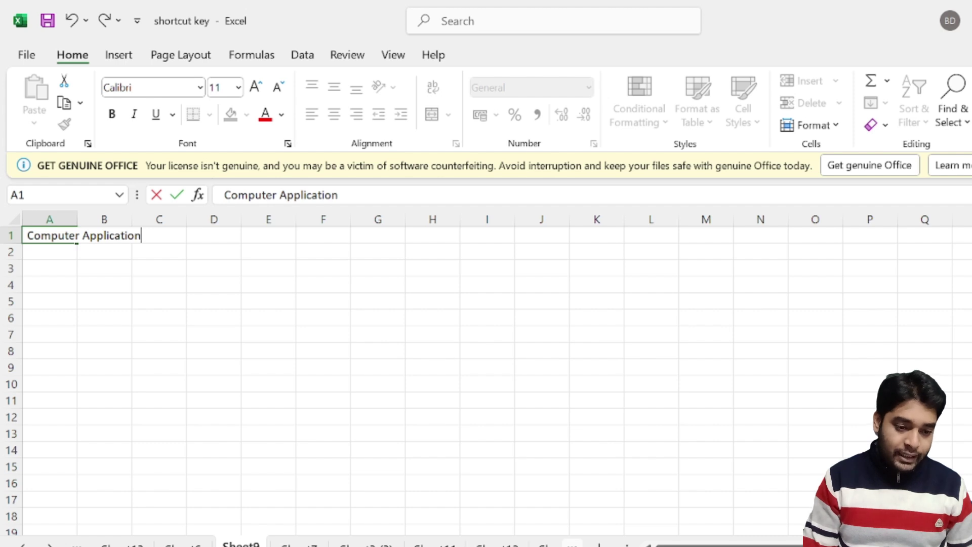
pyautogui.click(221, 375)
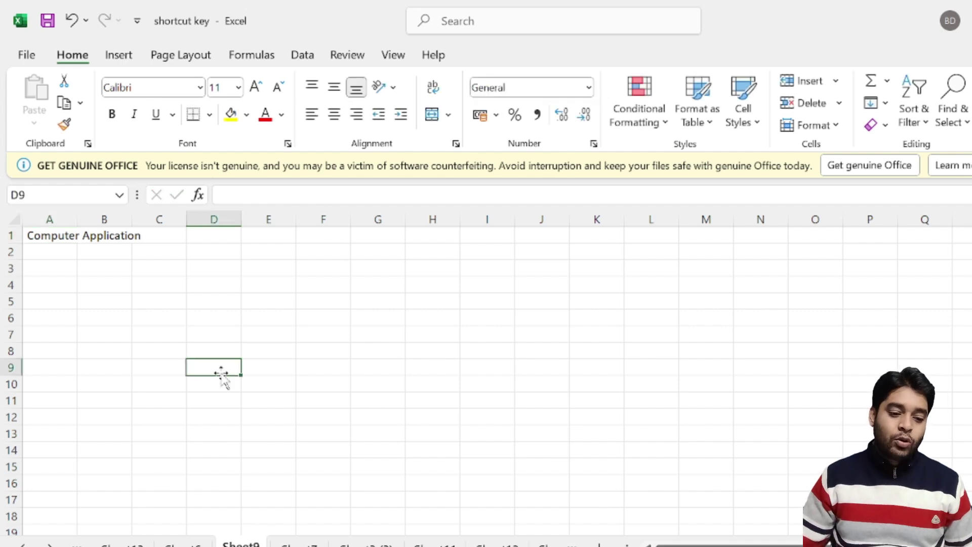
# Enter "Computer" in cell B1, beside the overflowing "Computer Application" text in A1
pyautogui.click(34, 236)
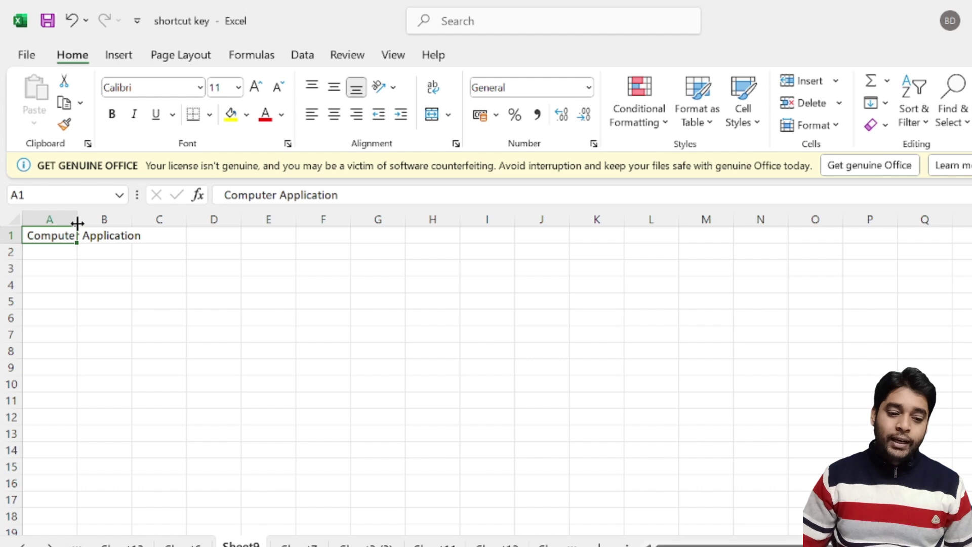
pyautogui.click(109, 239)
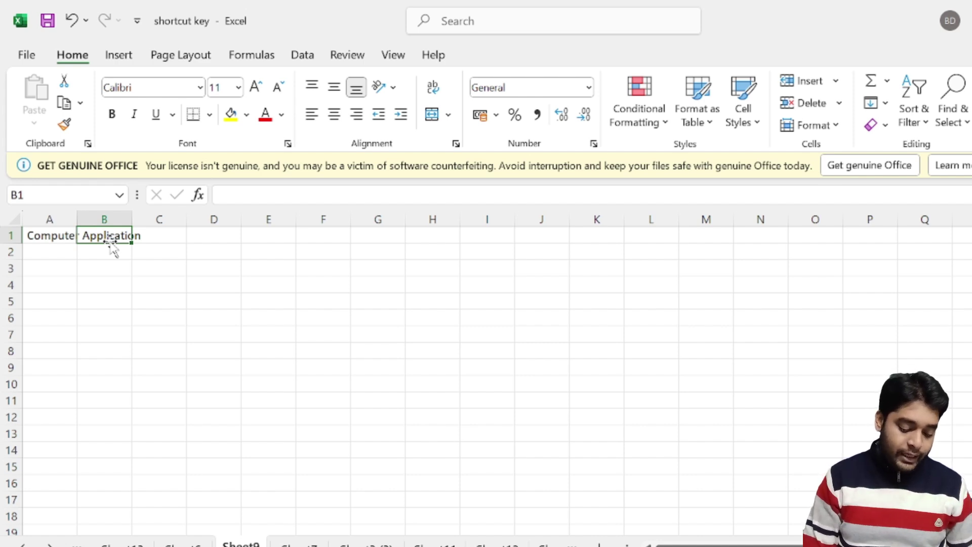
pyautogui.write('Co')
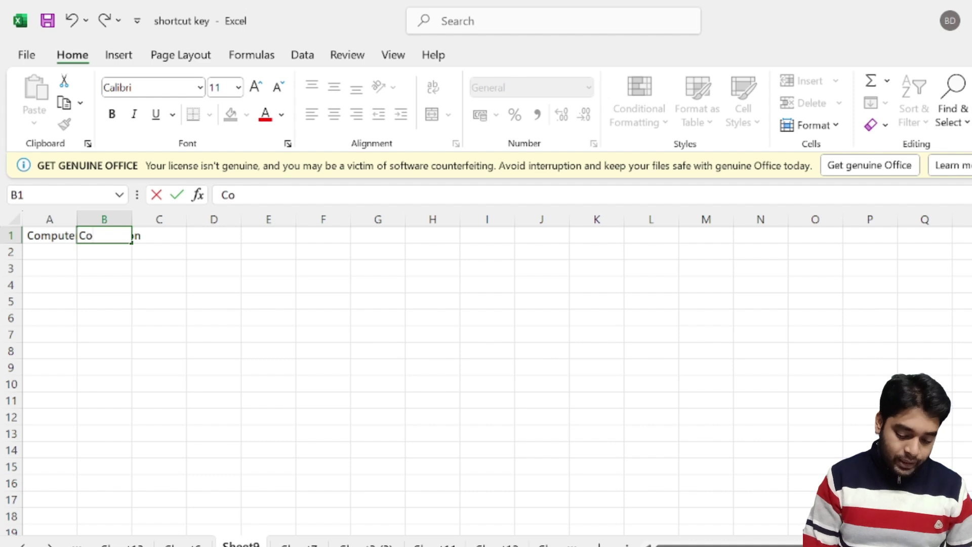
pyautogui.write('mputer')
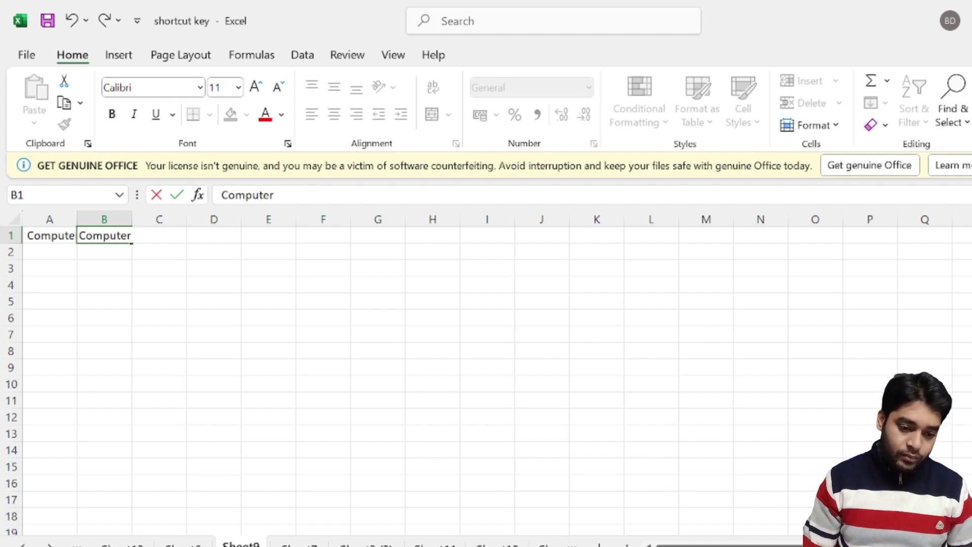
pyautogui.click(108, 331)
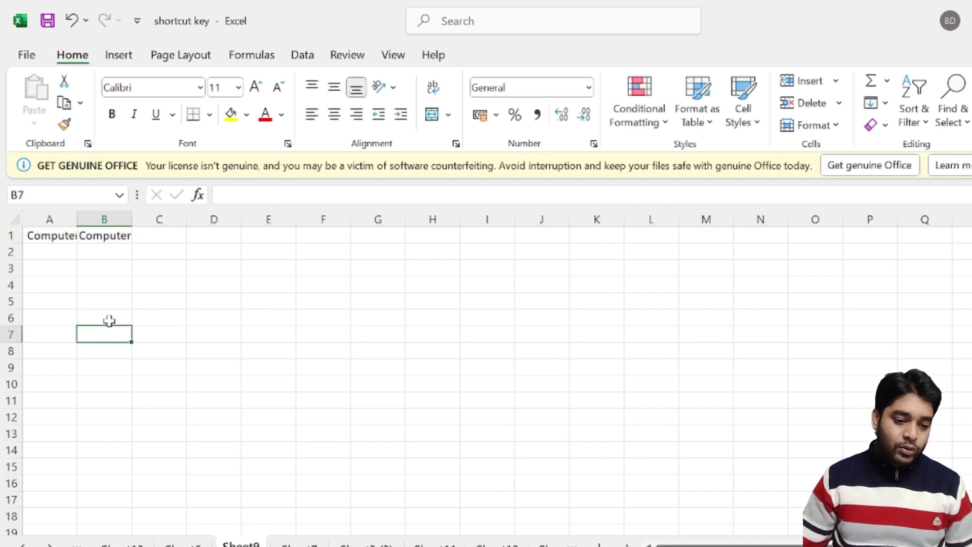
# Manually widen column A to about double its width and column B to about one and a half times its width
pyautogui.click(40, 229)
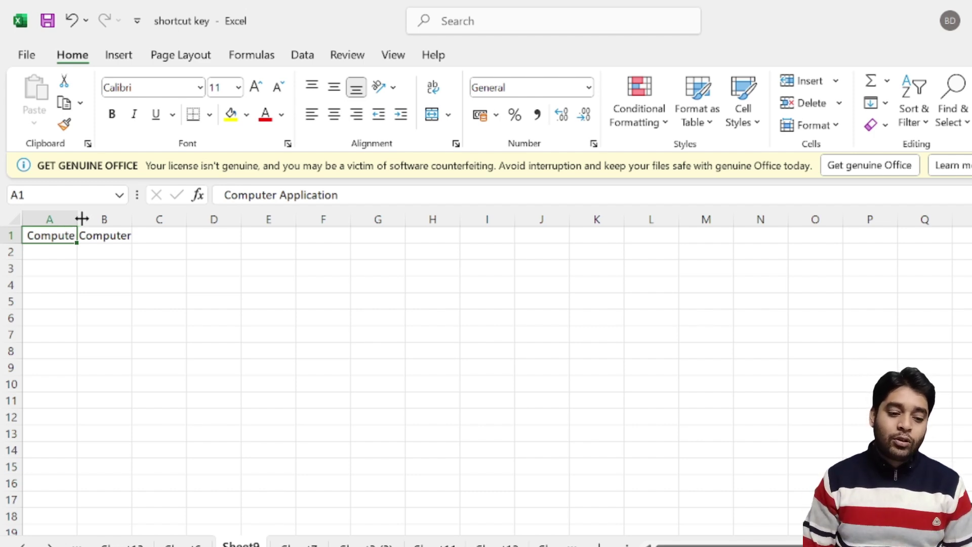
pyautogui.moveTo(78, 219); pyautogui.dragTo(216, 219)
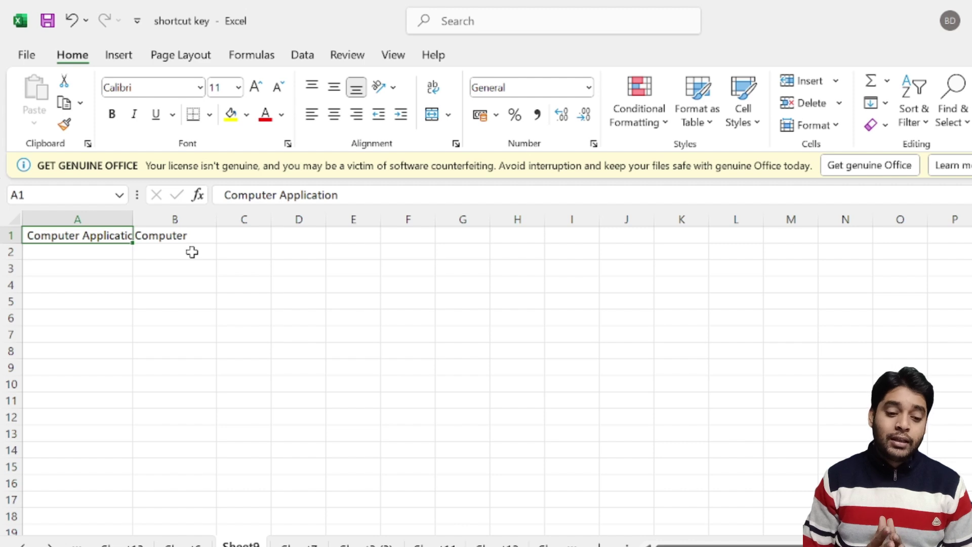
pyautogui.click(105, 279)
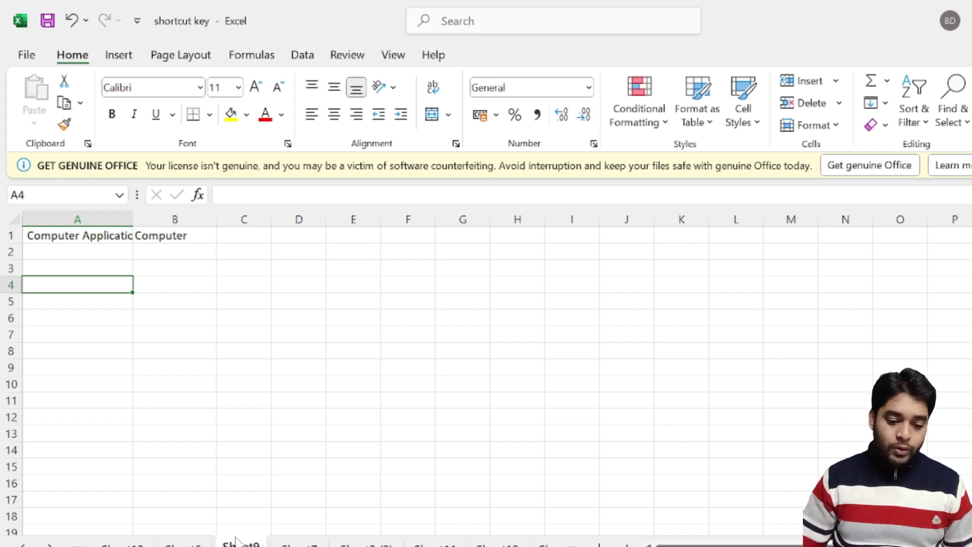
pyautogui.click(236, 345)
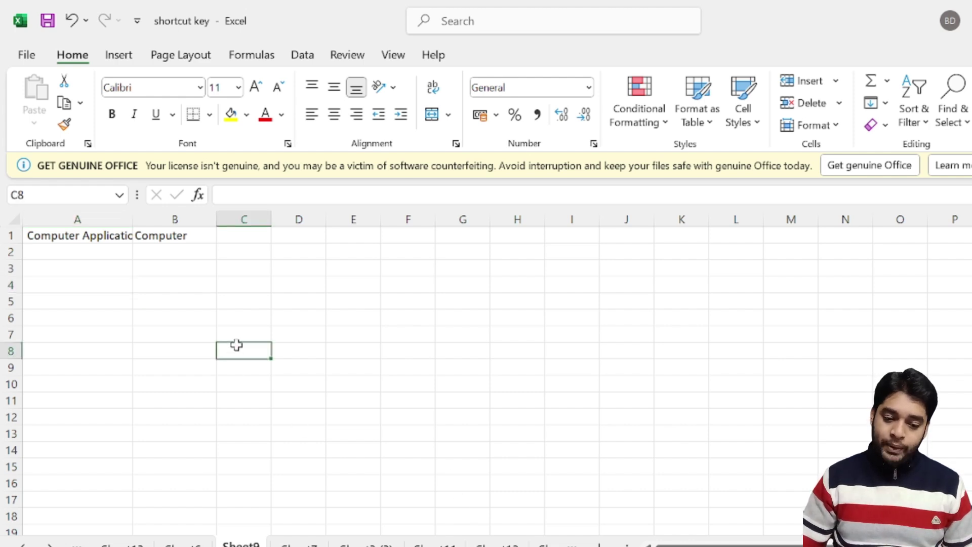
pyautogui.click(96, 252)
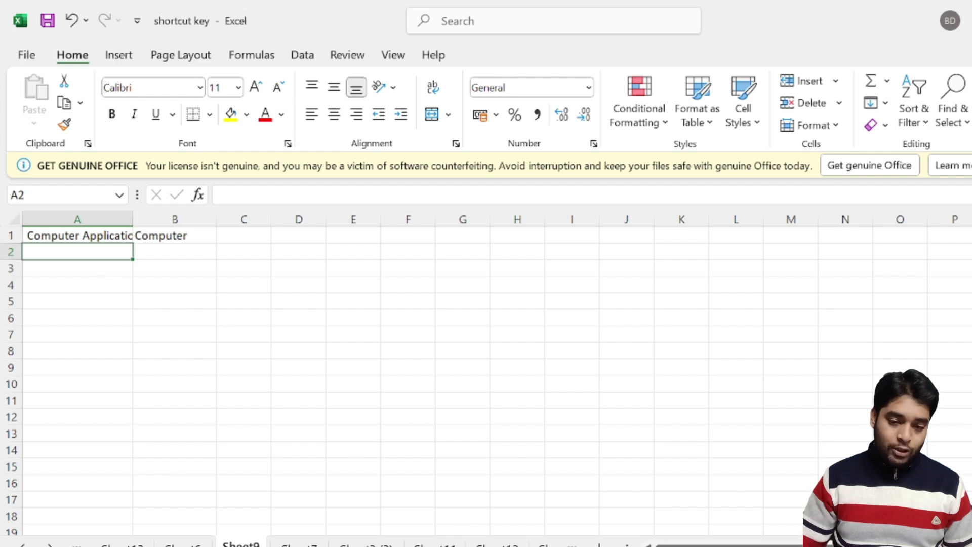
# Open the Visual Basic code window for Sheet9 and create the Worksheet SelectionChange event procedure
pyautogui.rightClick(247, 542)
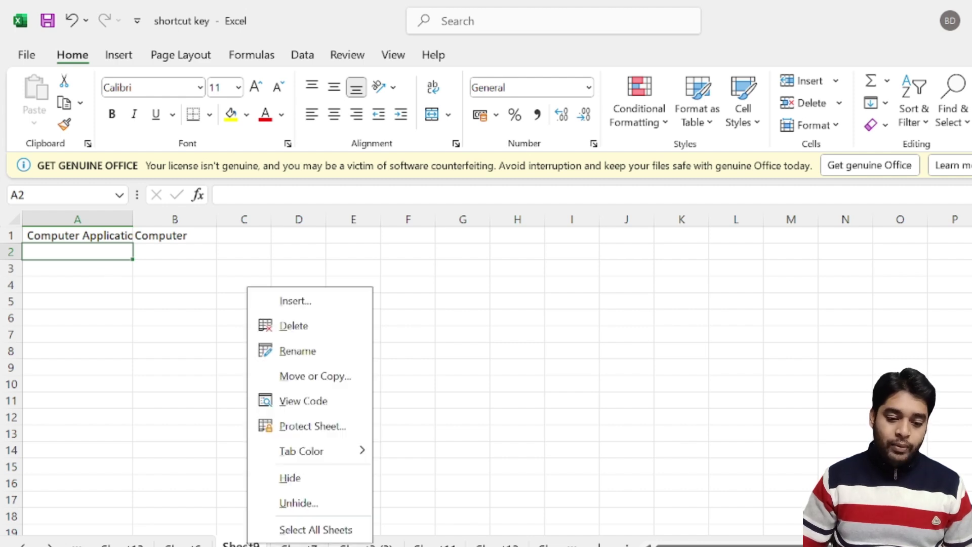
pyautogui.click(304, 402)
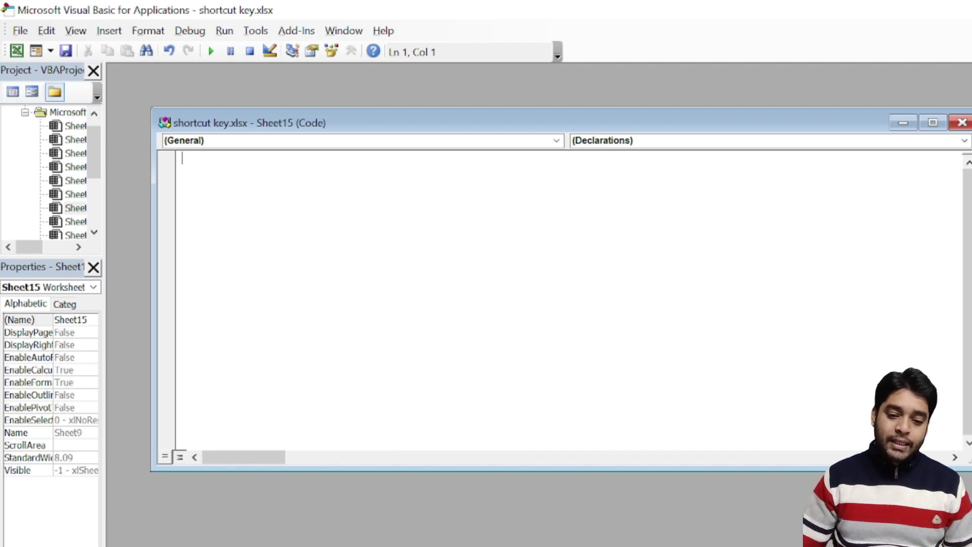
pyautogui.click(554, 142)
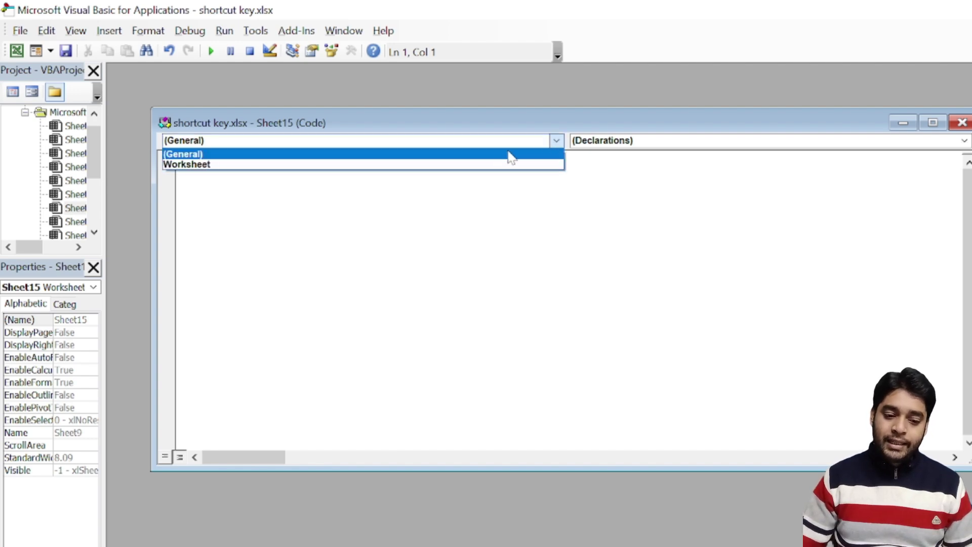
pyautogui.click(229, 175)
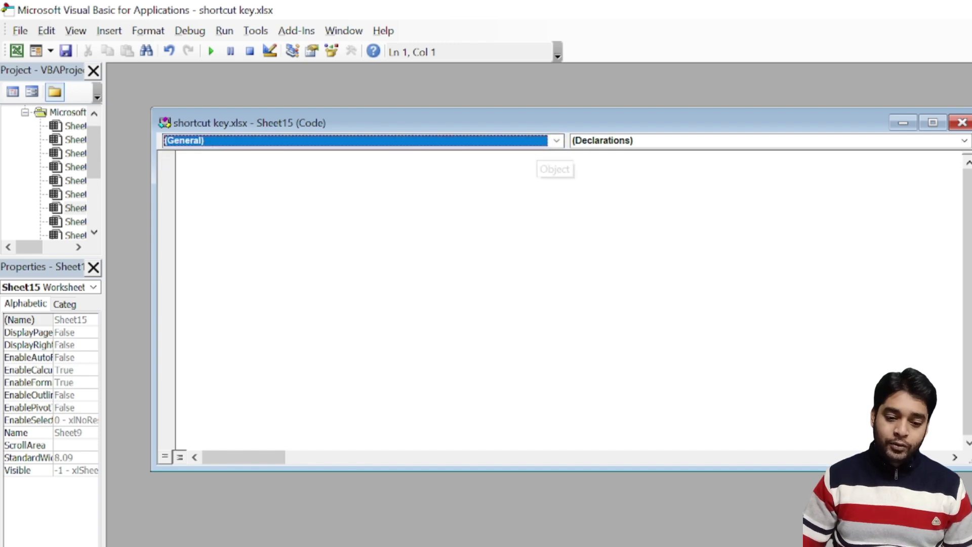
pyautogui.click(557, 143)
pyautogui.click(211, 165)
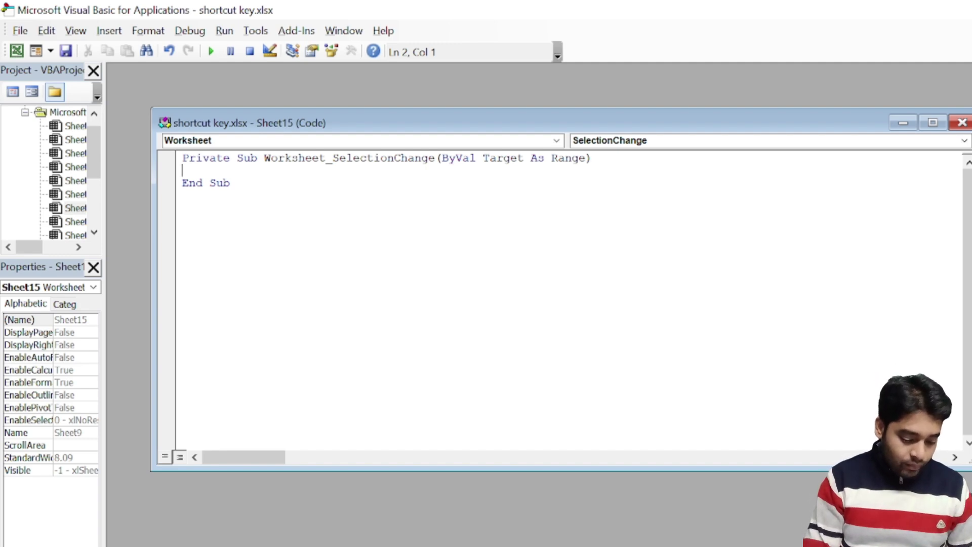
# Write the statement Cells.EntireColumn.AutoFit inside the Worksheet_SelectionChange procedure
pyautogui.write('ce')
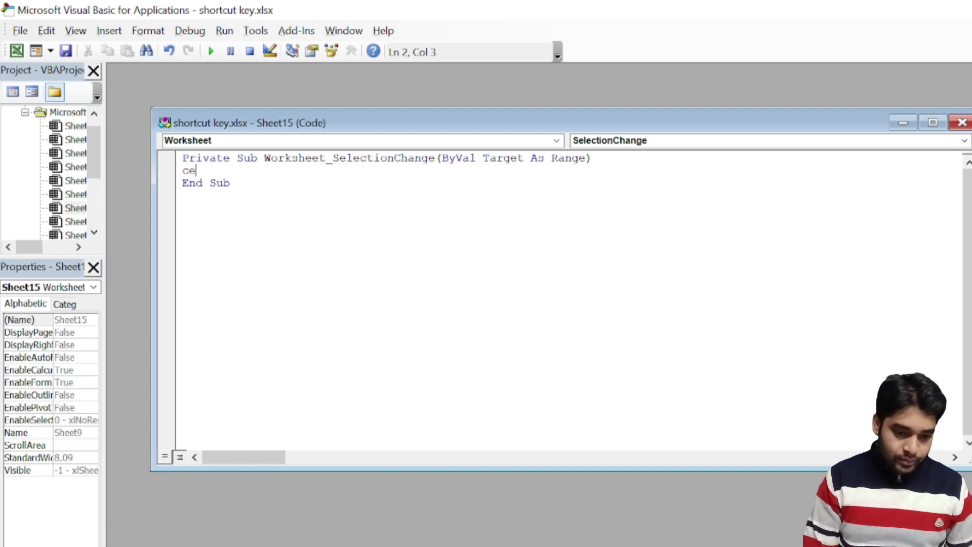
pyautogui.write('lls')
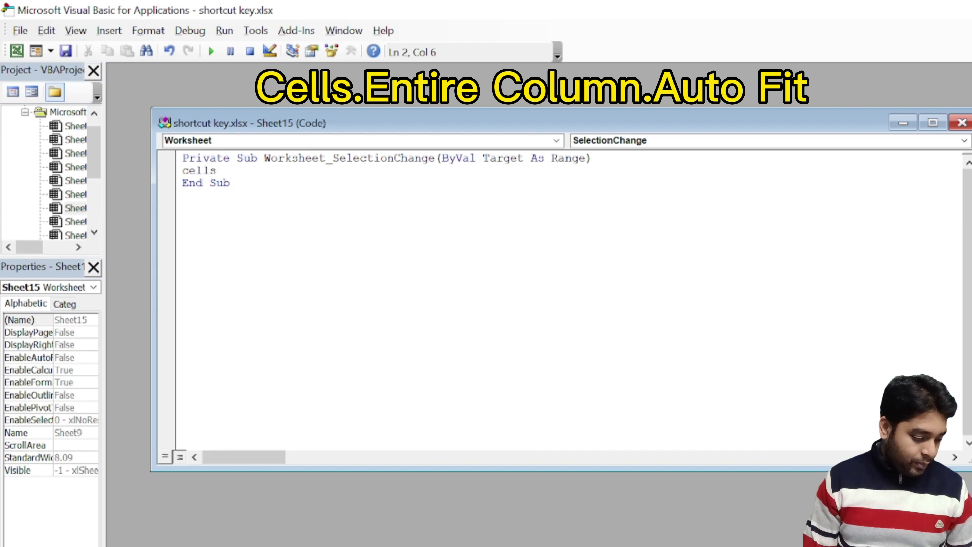
pyautogui.write('.')
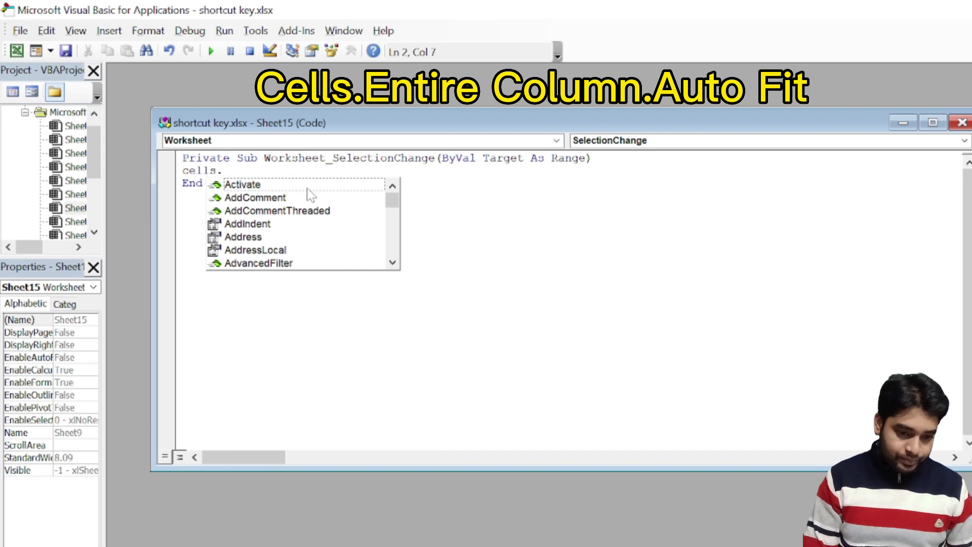
pyautogui.write('enti')
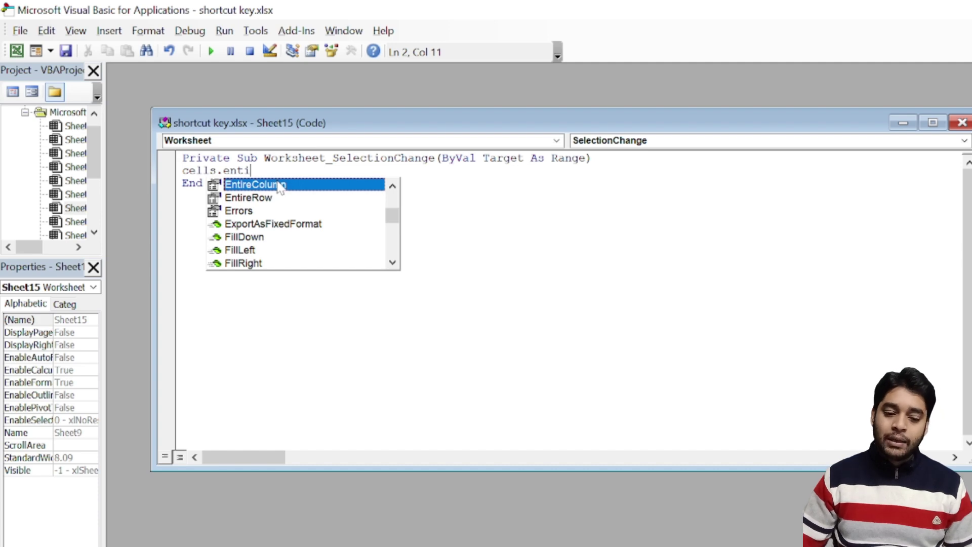
pyautogui.press('Tab')
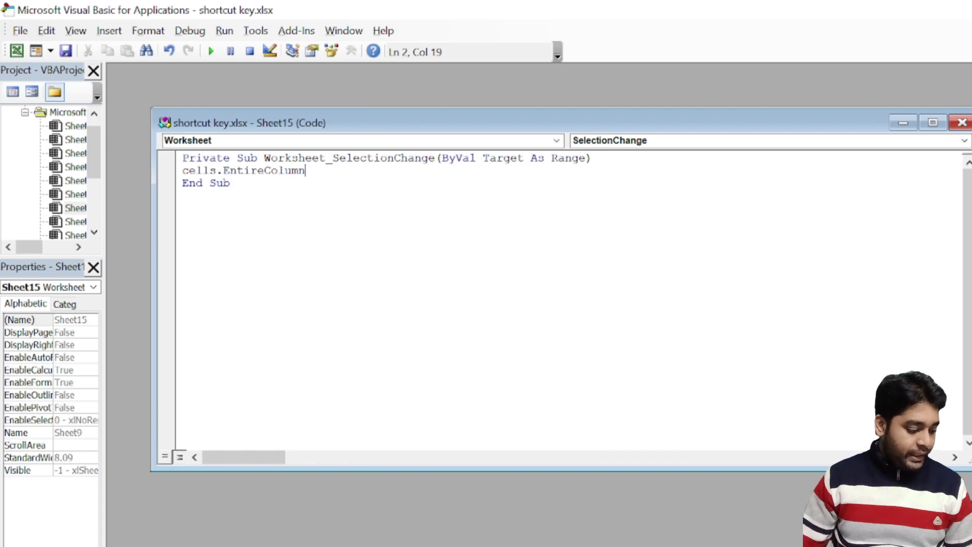
pyautogui.write('.')
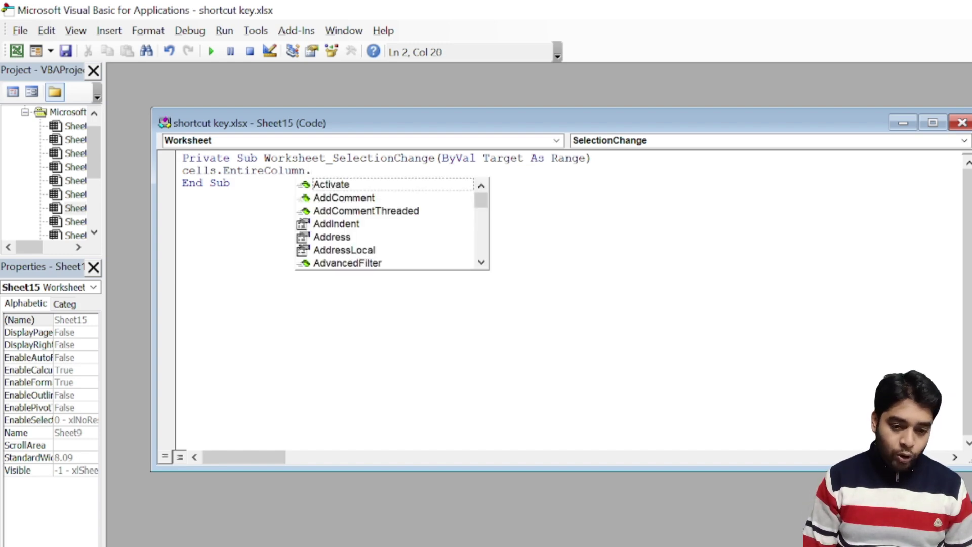
pyautogui.write('auto')
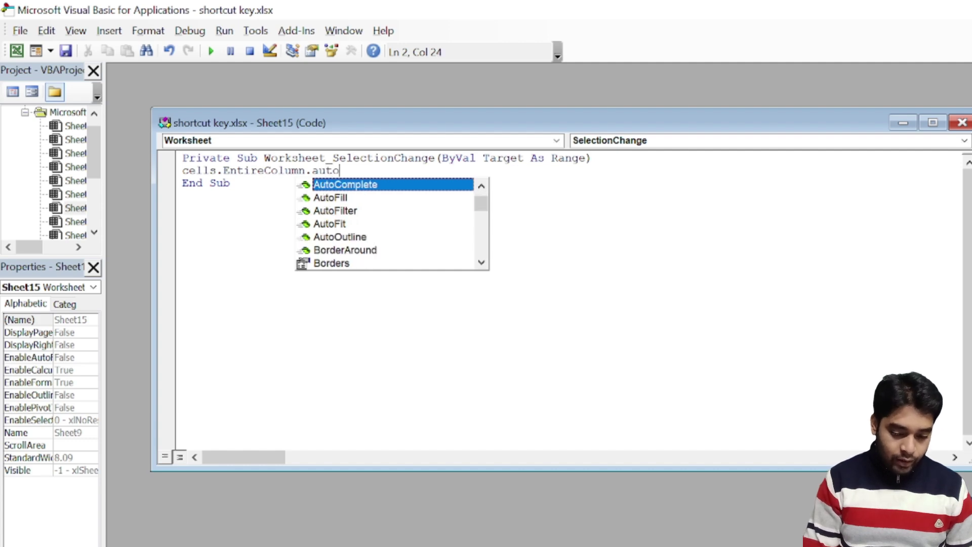
pyautogui.click(337, 226)
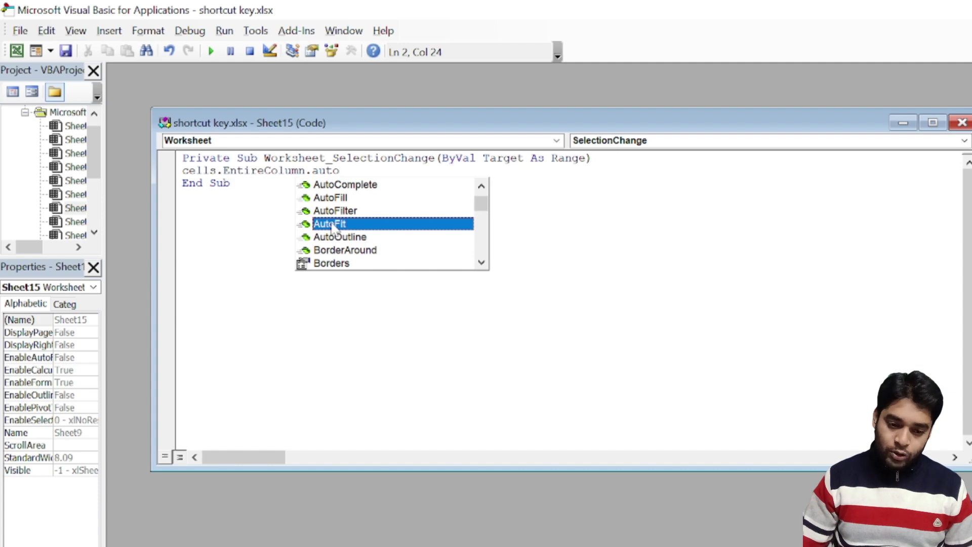
pyautogui.press('Tab')
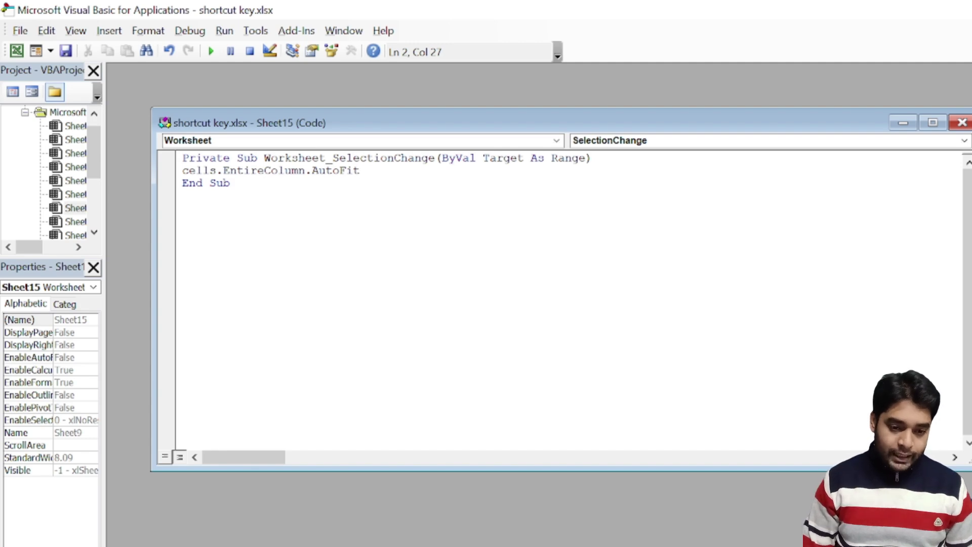
pyautogui.press('Return')
pyautogui.press('BackSpace')
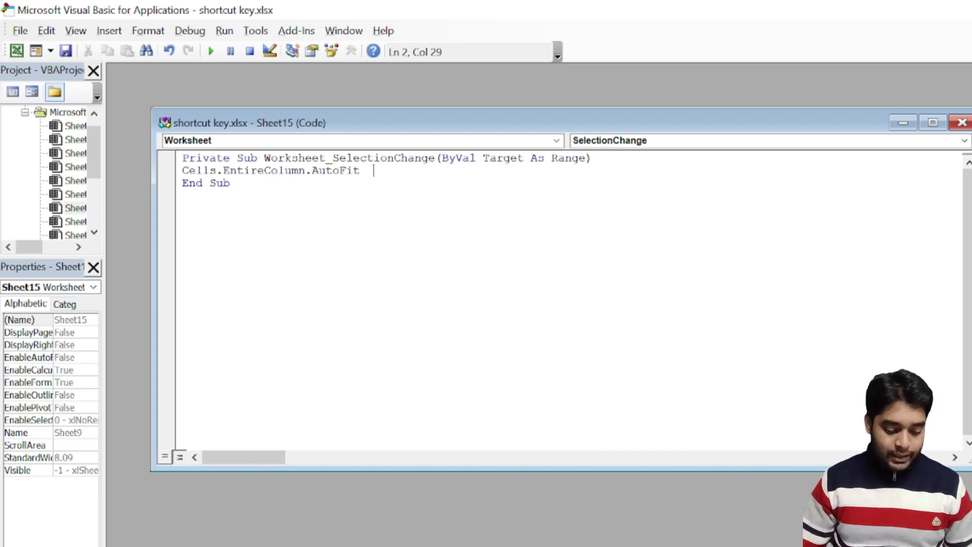
pyautogui.press('Tab')
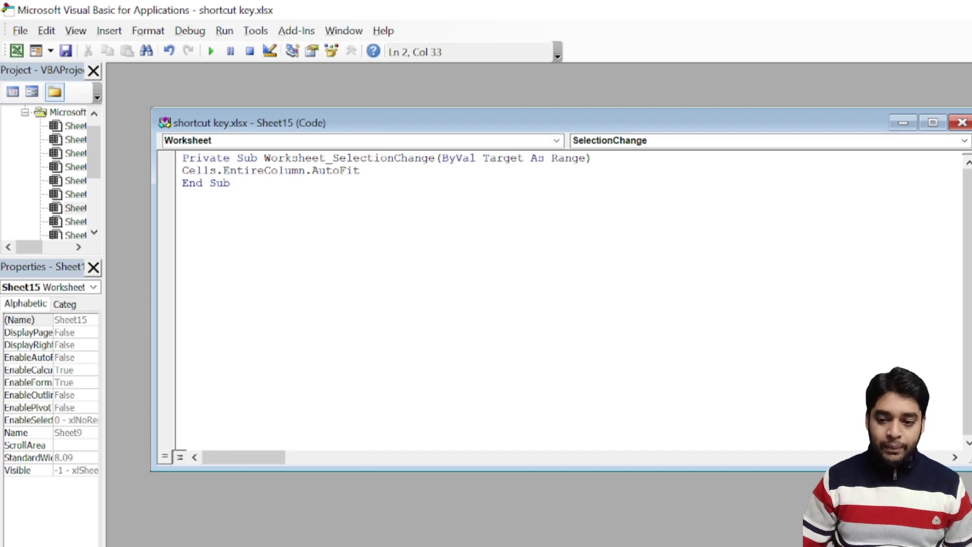
# Return to the Excel worksheet and enter "Project work" in cell C1 to test the automatic column fitting
pyautogui.hotkey('alt', 'F11')
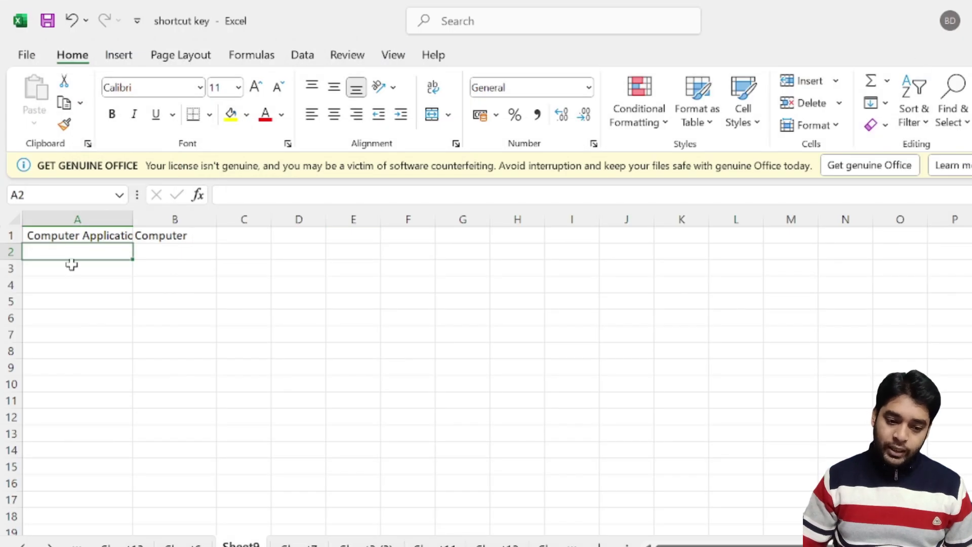
pyautogui.click(258, 237)
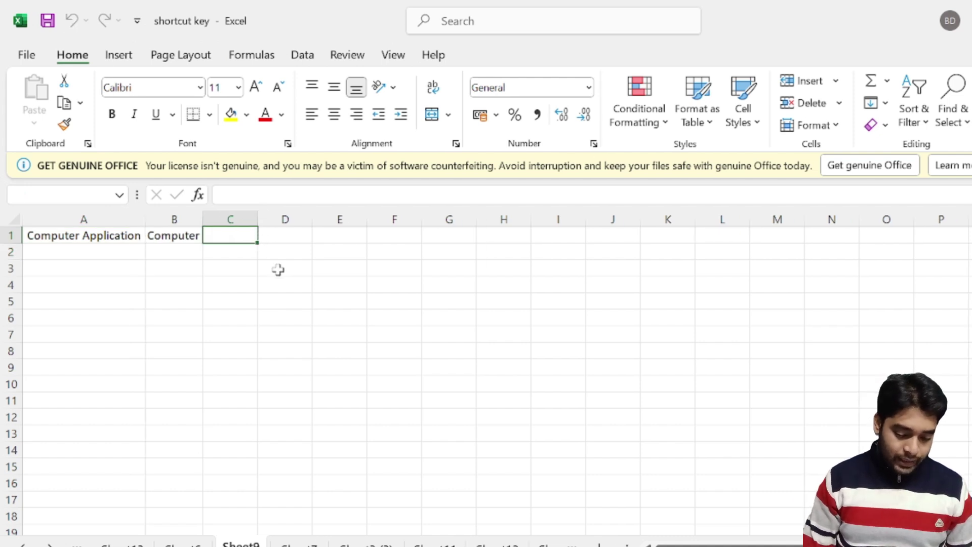
pyautogui.write('P')
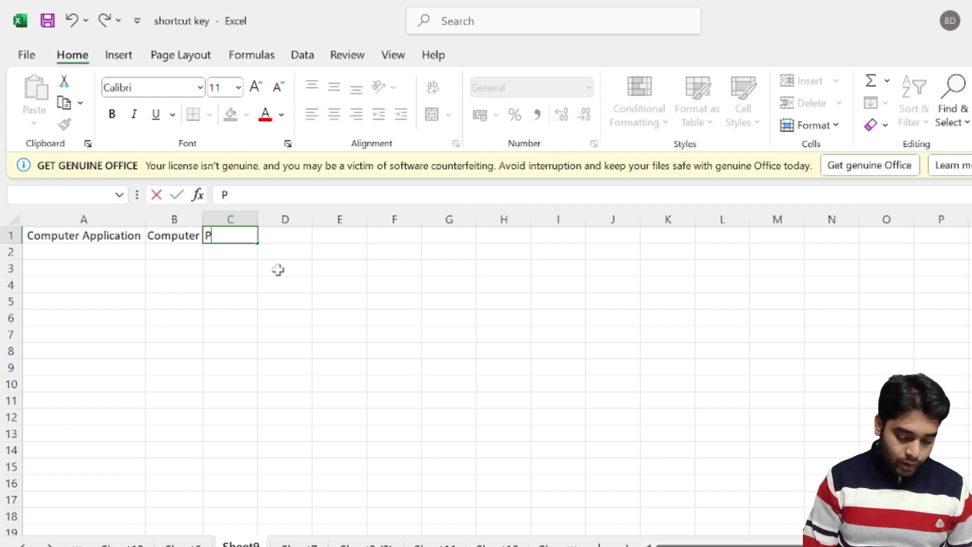
pyautogui.write('roje')
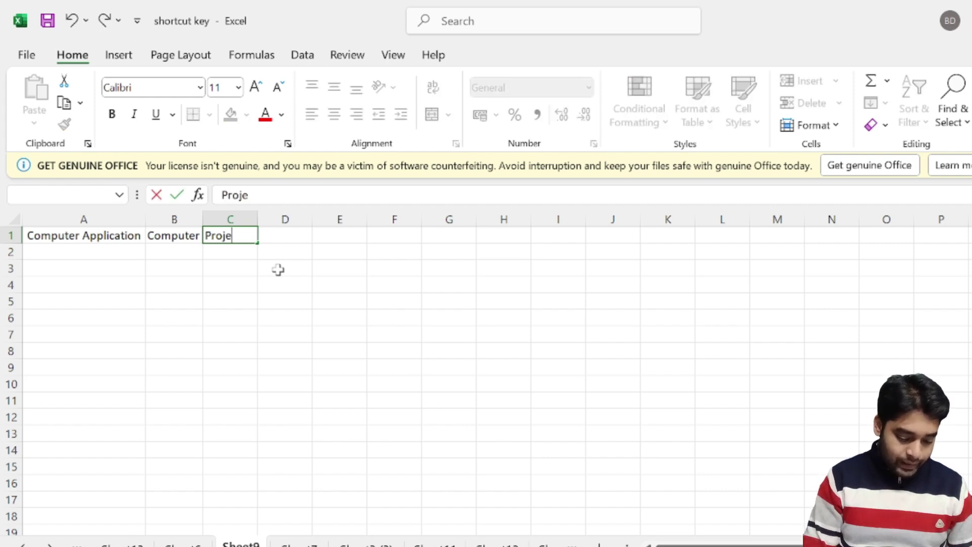
pyautogui.write('ct work')
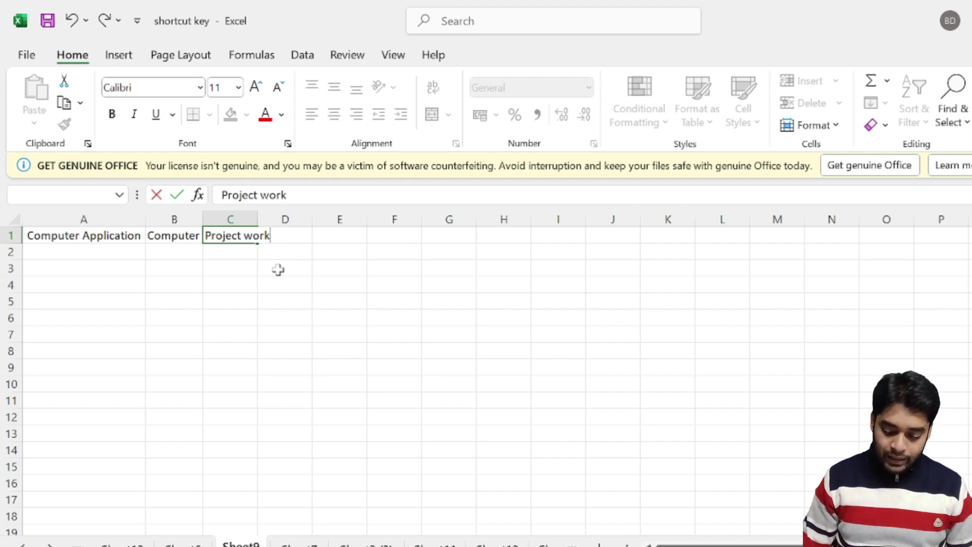
pyautogui.press('Return')
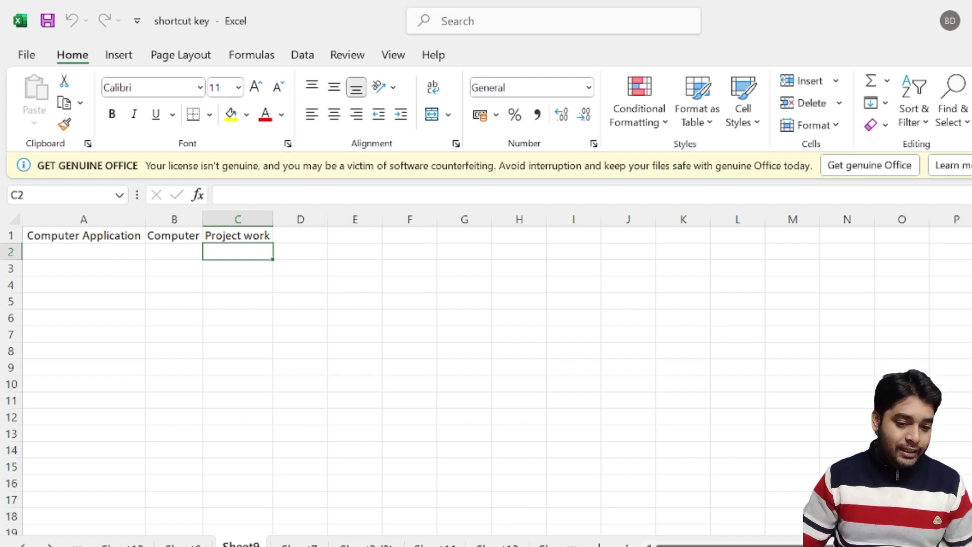
# Enter "Computer keyboard" in cell D2 to test the automatic column fitting on longer text
pyautogui.click(307, 254)
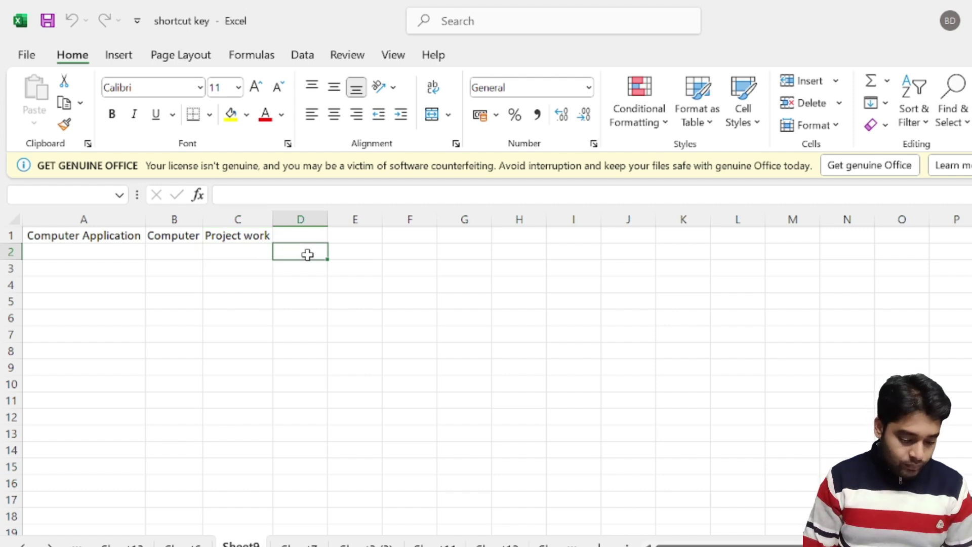
pyautogui.write('C')
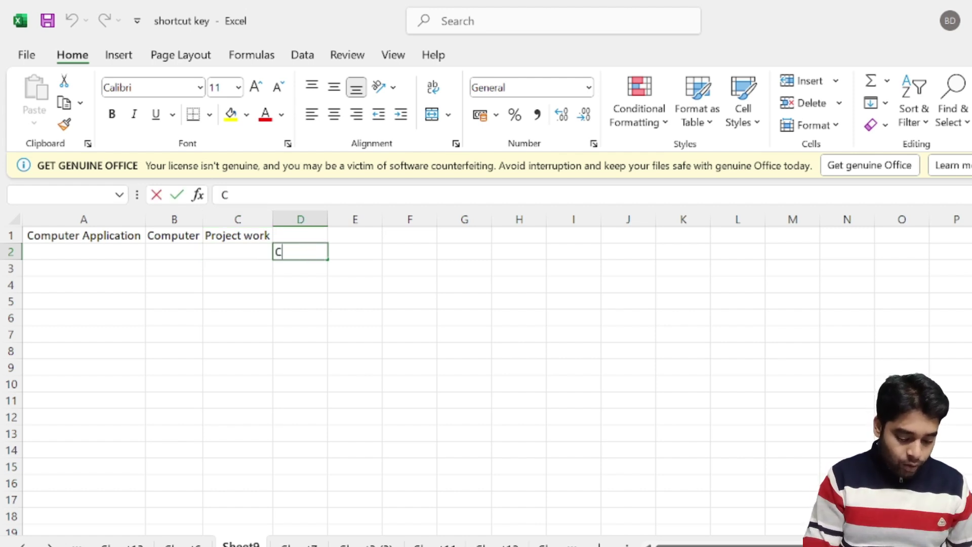
pyautogui.write('omputer')
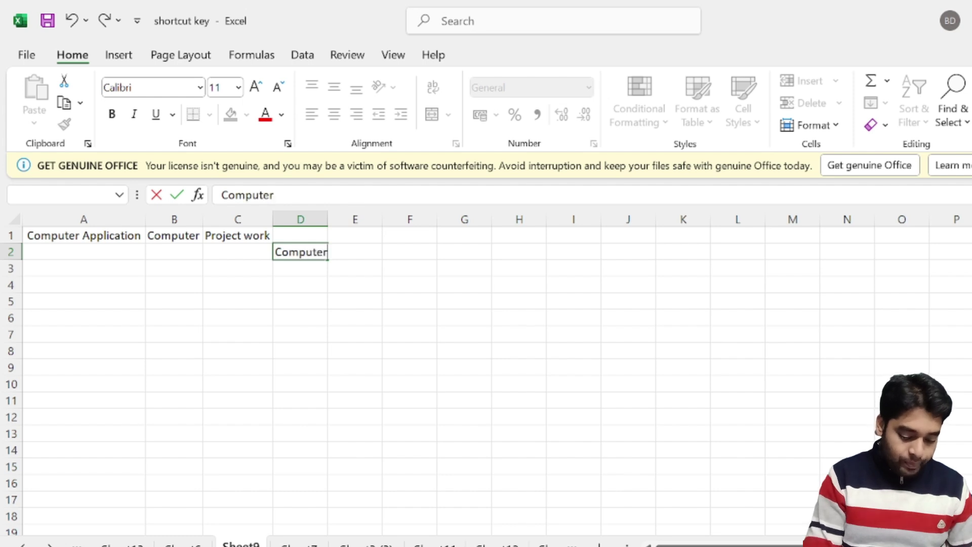
pyautogui.write(' keybo')
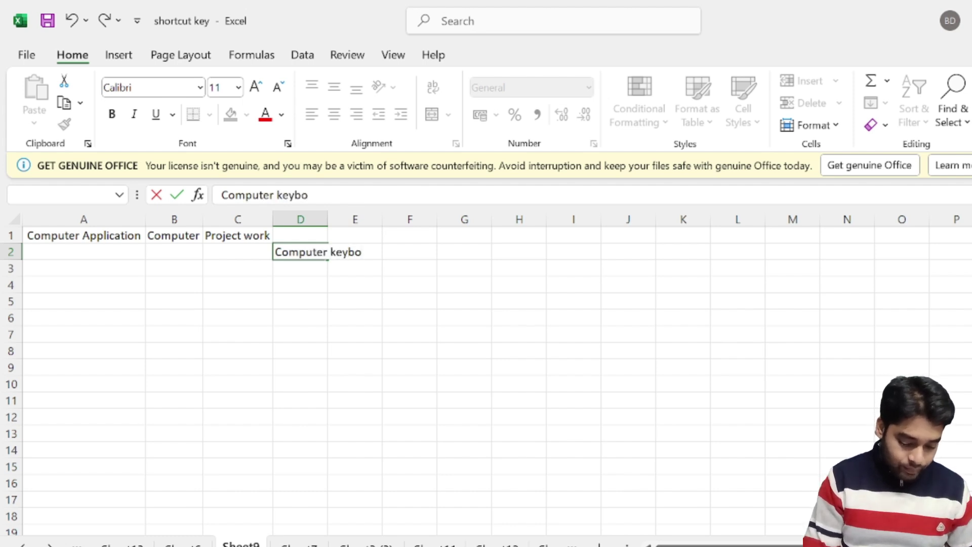
pyautogui.write('ard')
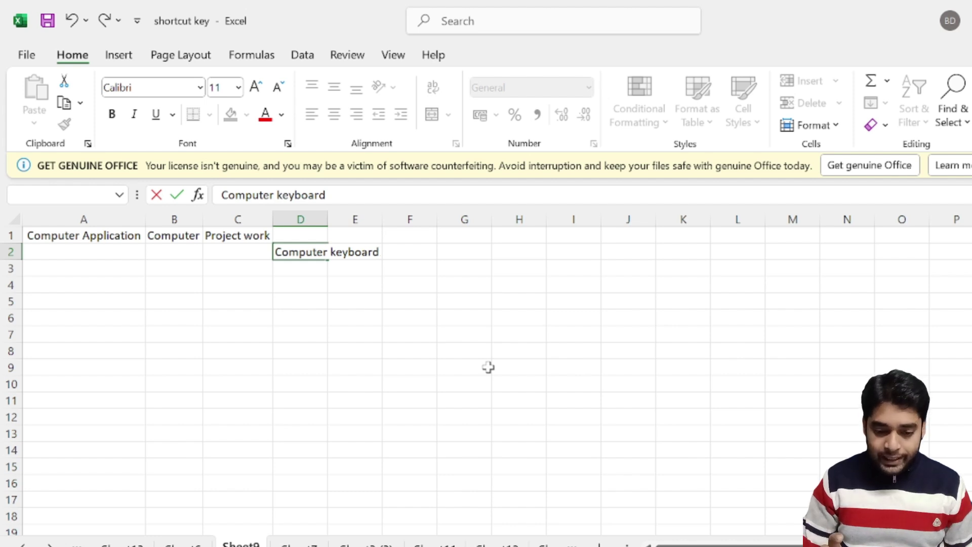
pyautogui.press('Return')
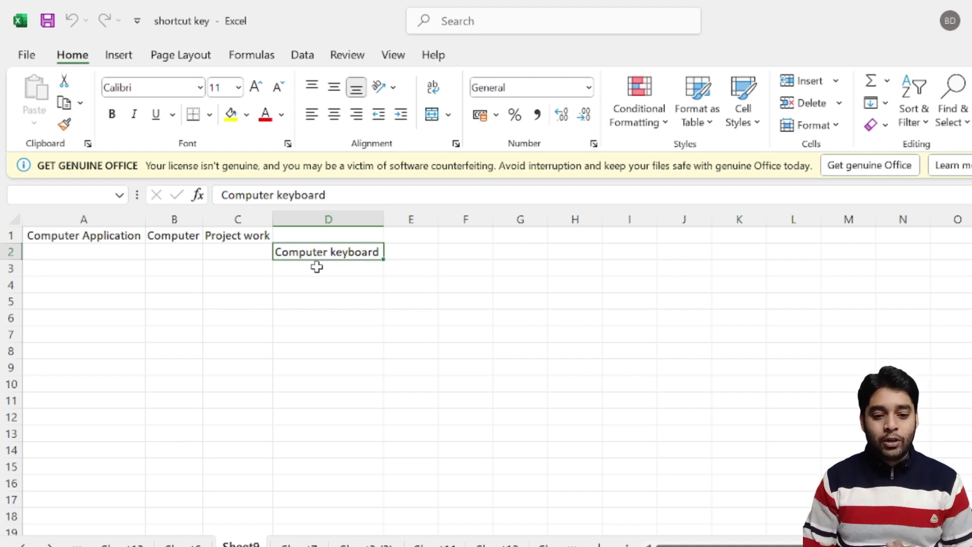
# Add a second line reading "Computer" below the existing text within cell D2
pyautogui.doubleClick(379, 252)
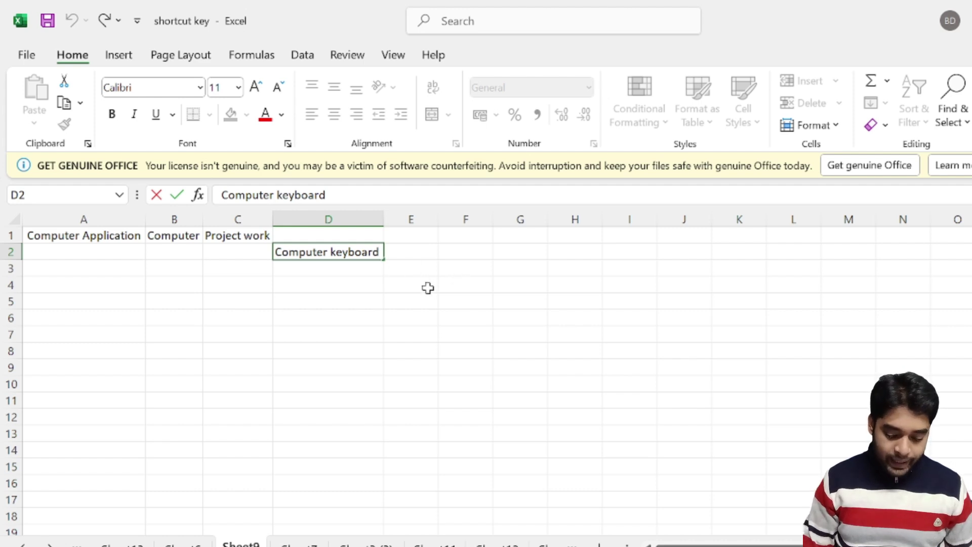
pyautogui.hotkey('alt', 'Return')
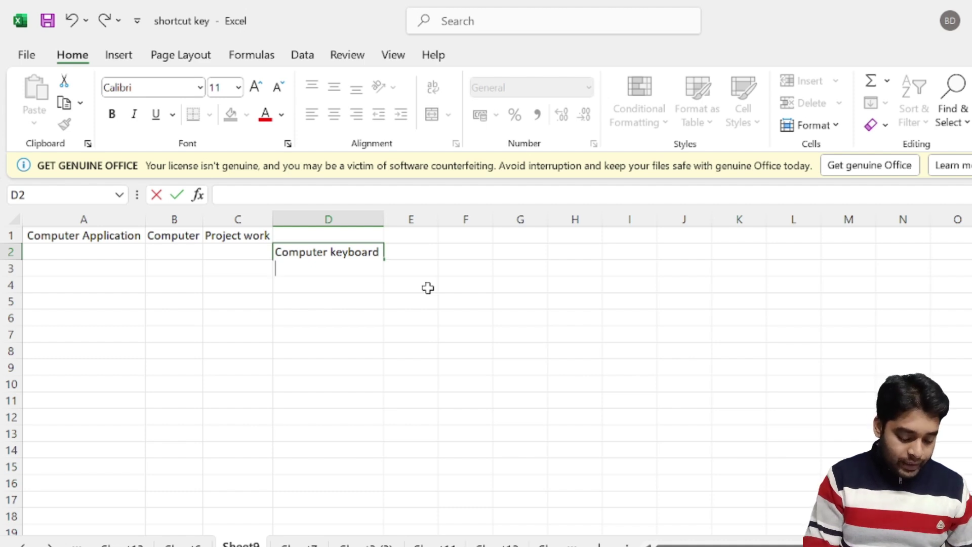
pyautogui.write('Compu')
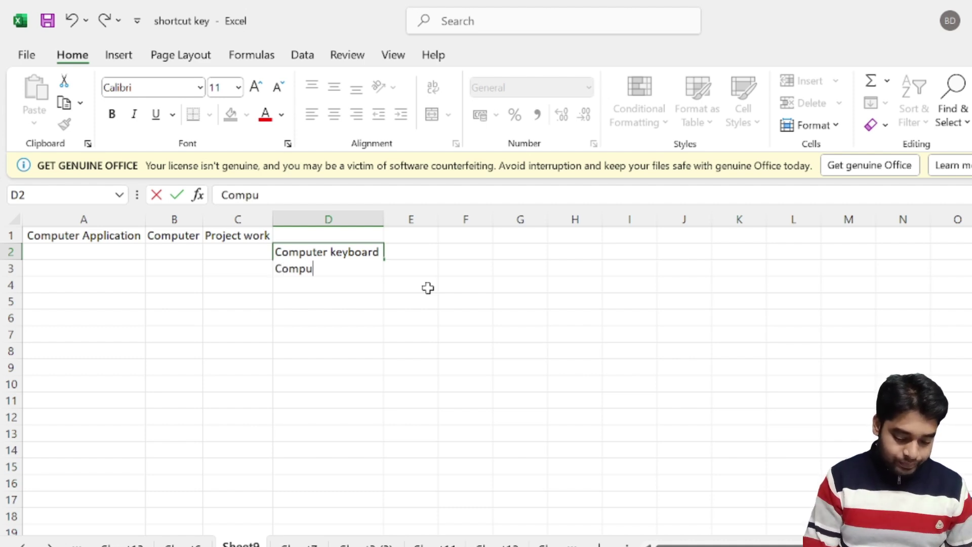
pyautogui.write('ter')
pyautogui.hotkey('ctrl', 'Return')
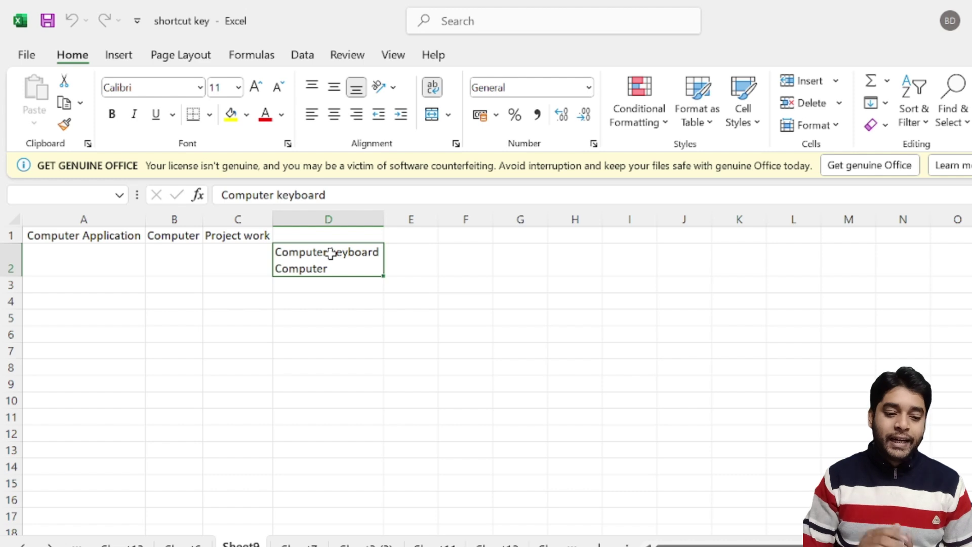